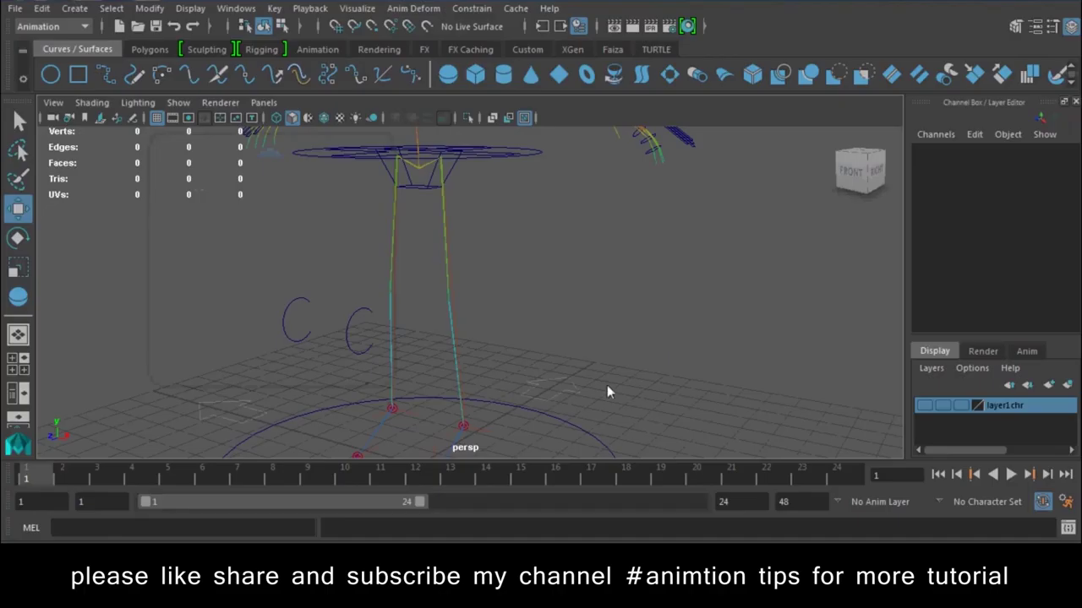
Create a NURBS sphere on the front-view grid and frame it in perspective.
mouse_move(607, 384)
alt+mouse_down()
mouse_move(531, 286)
mouse_move(476, 180)
alt+mouse_up()
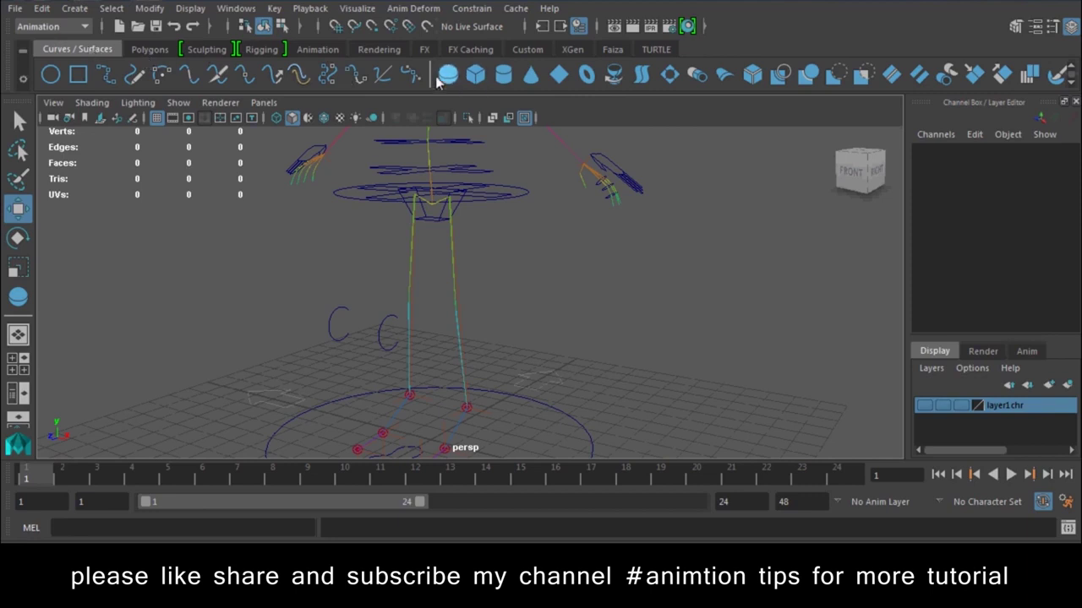
key(y)
key(space)
drag(556, 209, 555, 253)
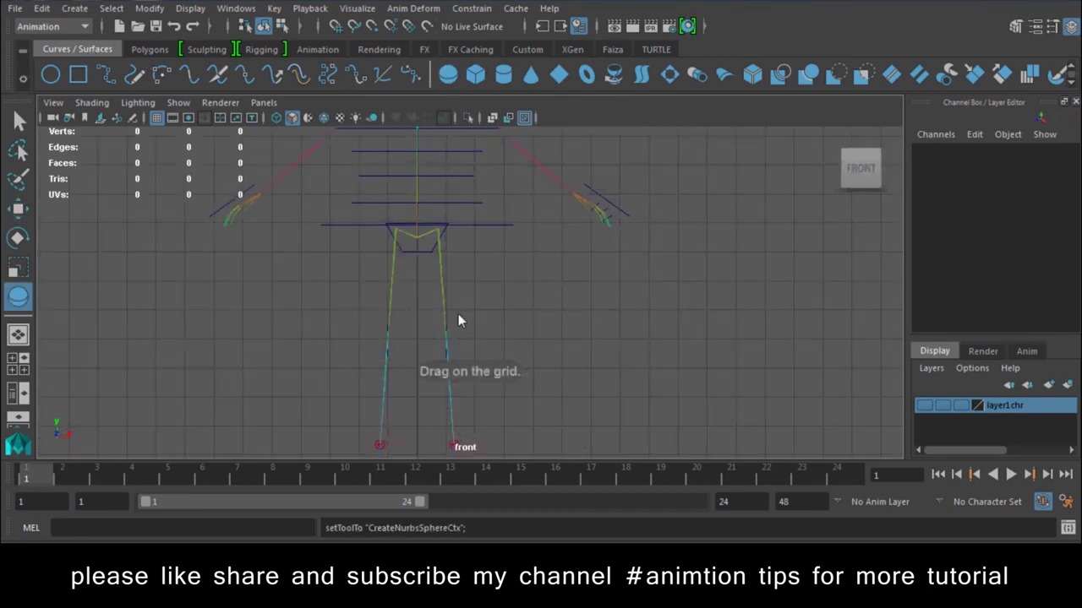
key(w)
drag(487, 395, 576, 330)
key(space)
mouse_move(402, 402)
alt+mouse_down()
mouse_move(633, 350)
mouse_move(598, 270)
mouse_move(549, 262)
alt+mouse_up()
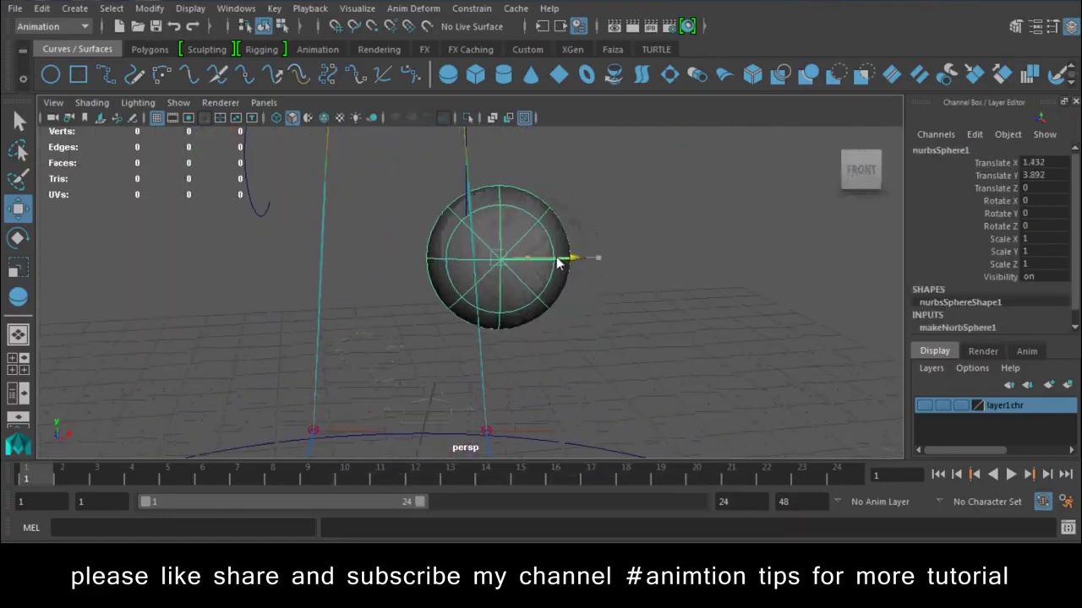
Tilt the sphere slightly while viewing it from the leg's side.
key(e)
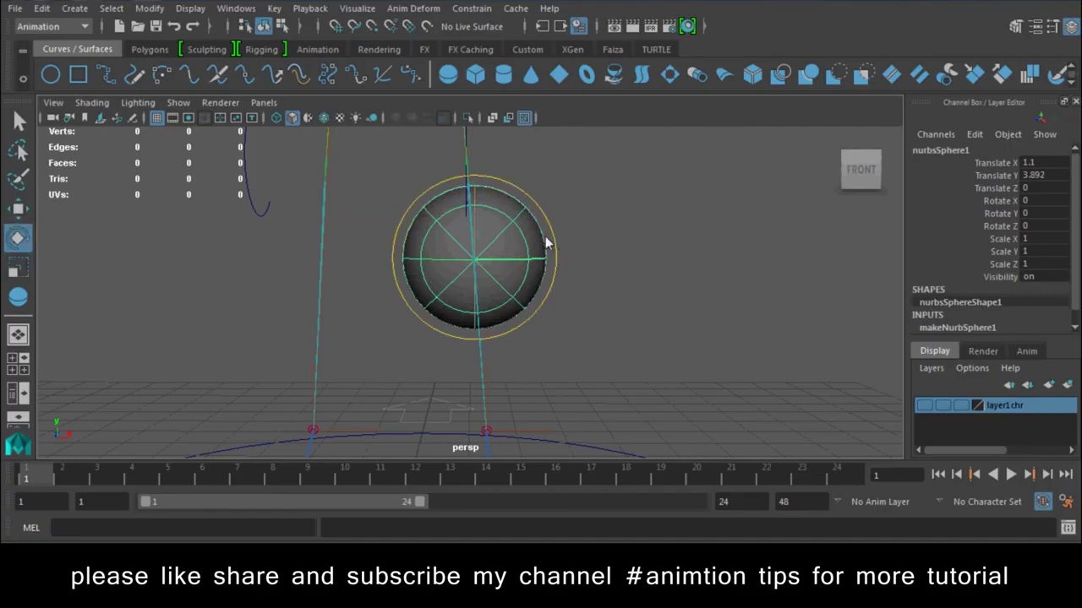
drag(546, 220, 543, 215)
key(w)
mouse_move(596, 240)
alt+mouse_down()
mouse_move(475, 277)
mouse_move(372, 283)
mouse_move(530, 267)
alt+mouse_up()
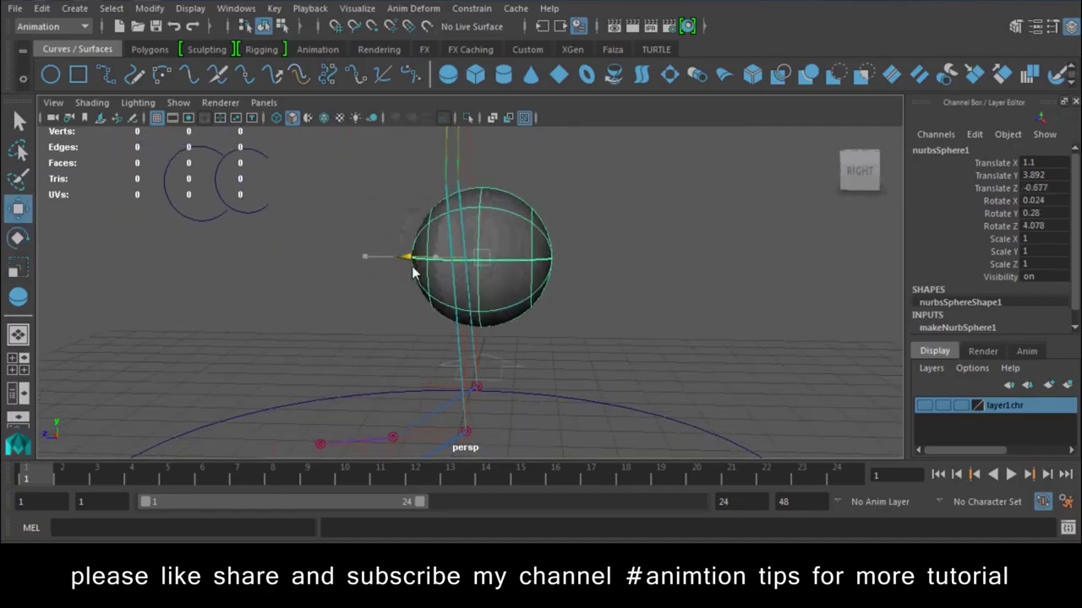
key(e)
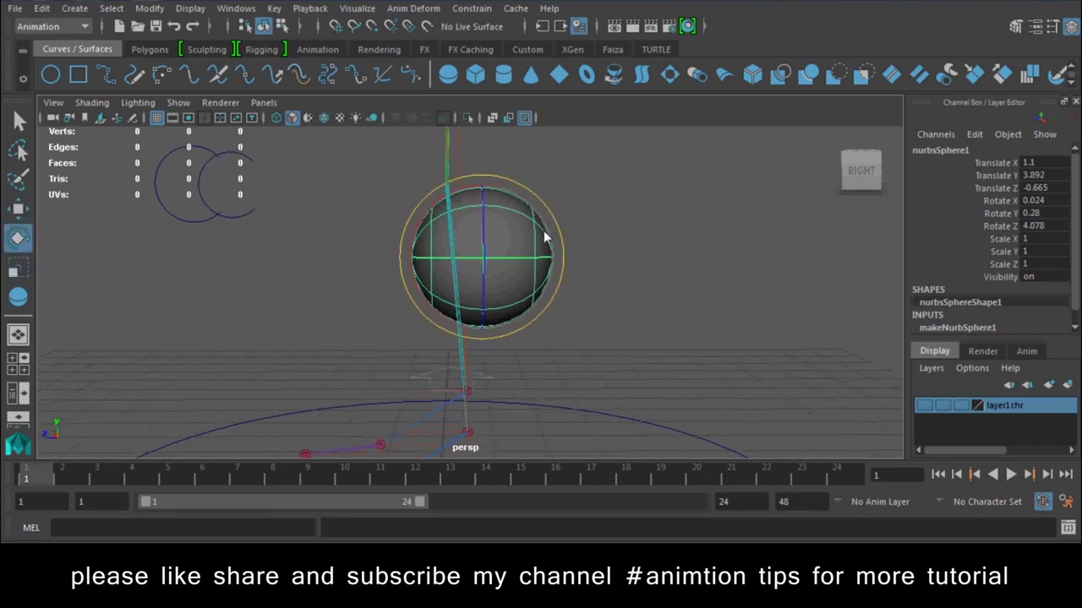
click(541, 200)
click(550, 216)
drag(549, 210, 541, 202)
Fine-tune the tilt to Rotate X 5.904, Z 4.183 and move it to Translate Z -0.298.
key(r)
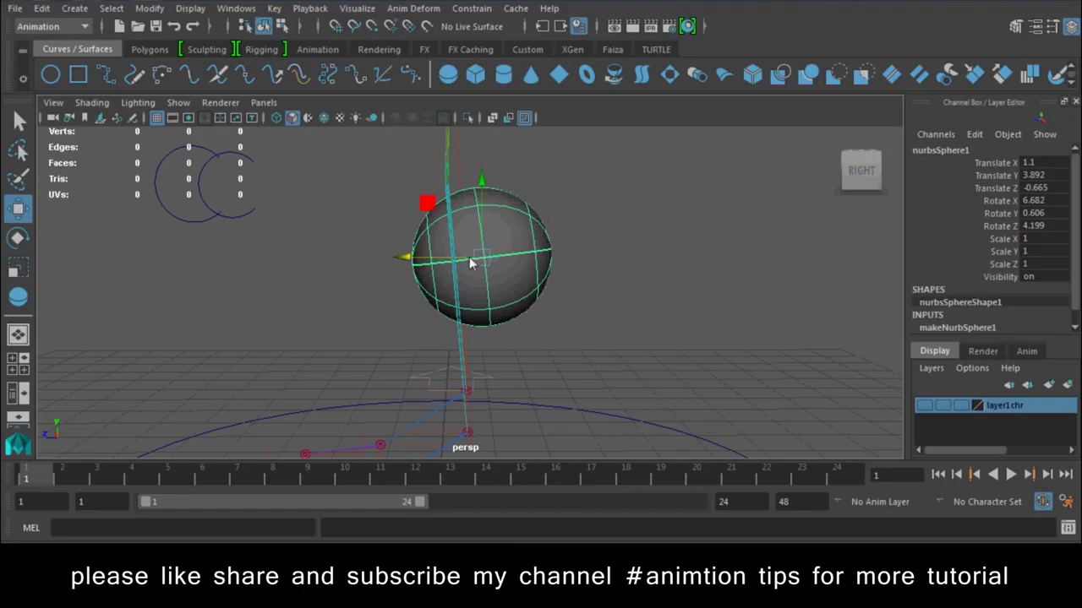
key(e)
drag(546, 206, 547, 206)
key(w)
drag(414, 262, 385, 264)
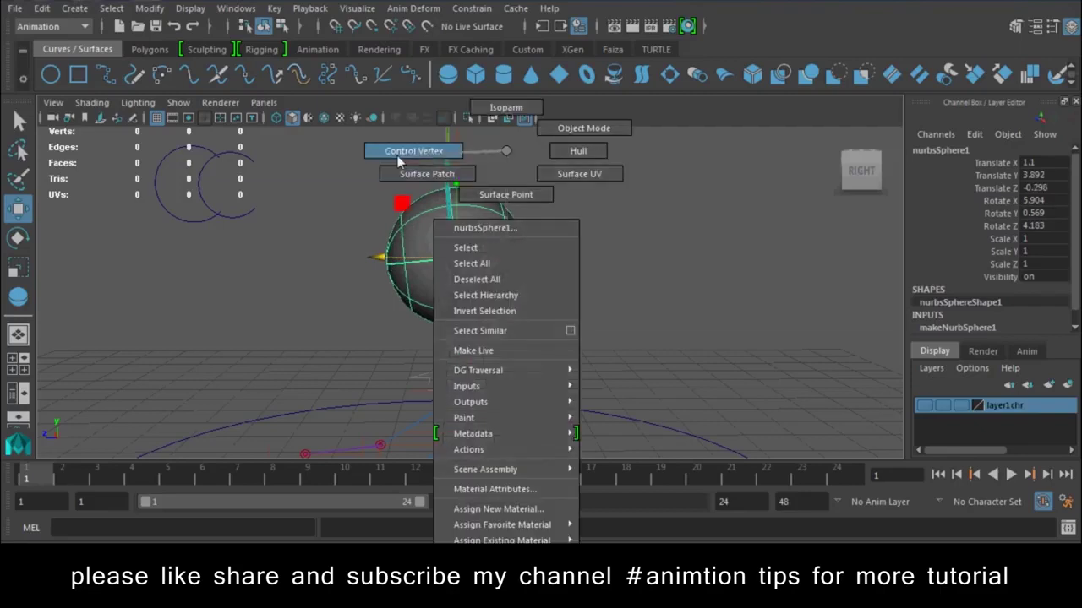
Push one side's control vertices inward to flatten the sphere into a half-dome.
right_drag(498, 228, 409, 147)
drag(319, 268, 368, 270)
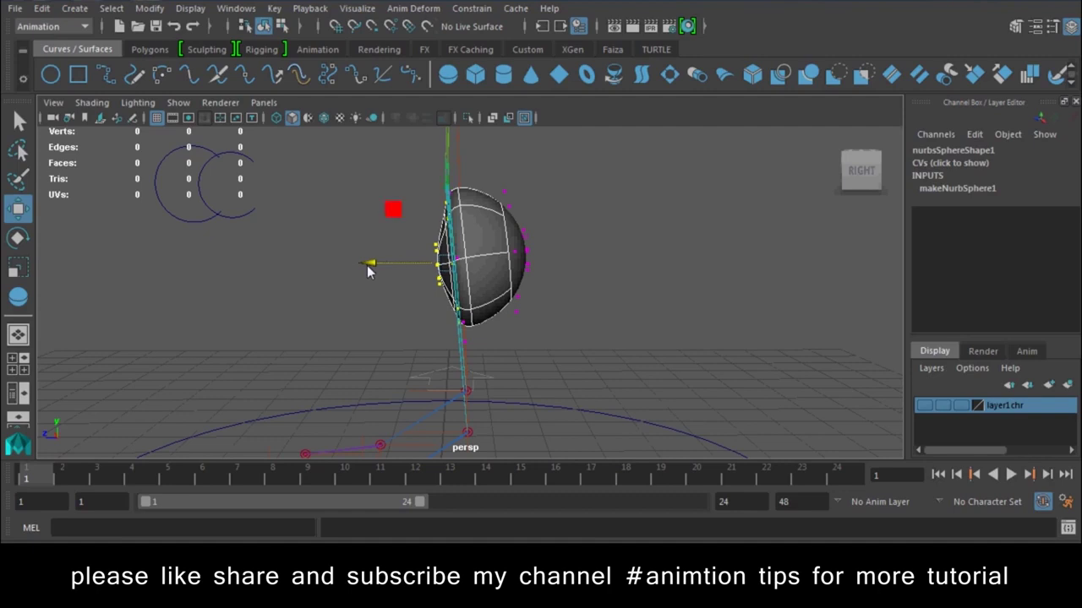
mouse_move(405, 296)
alt+mouse_down()
mouse_move(578, 297)
mouse_move(401, 291)
alt+mouse_up()
drag(350, 268, 371, 266)
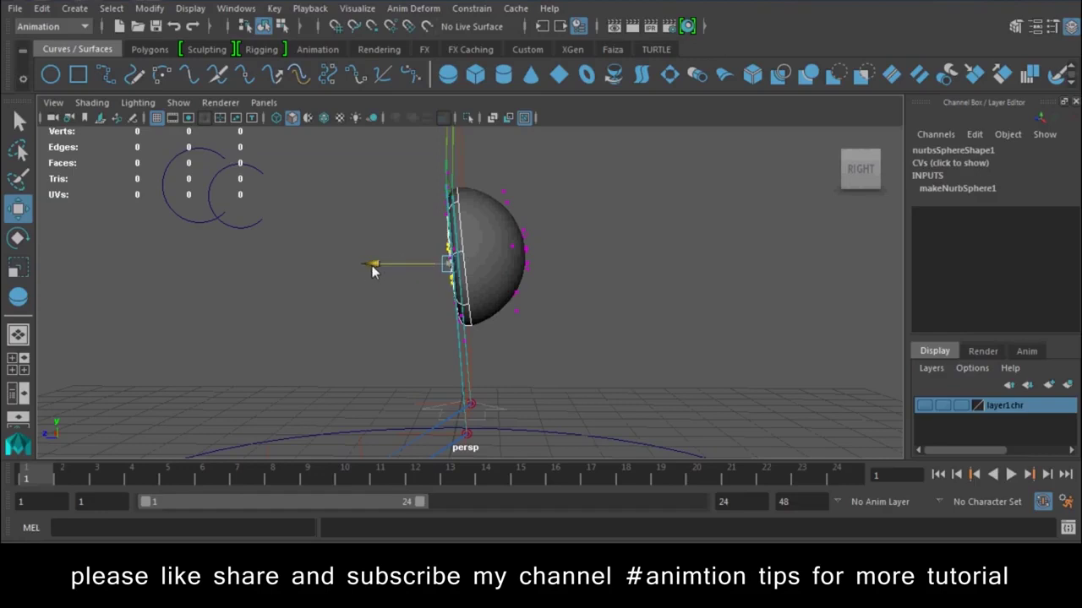
Back in object mode, squash the sphere along X to Scale X 0.447.
right_drag(483, 222, 586, 133)
alt+drag(437, 296, 622, 293)
key(r)
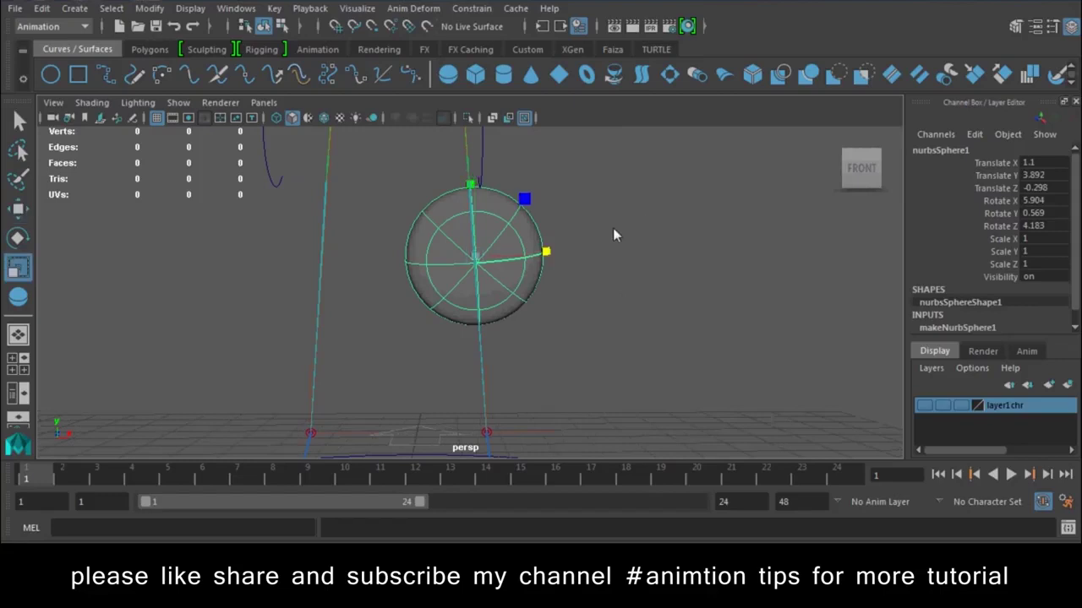
drag(546, 252, 507, 258)
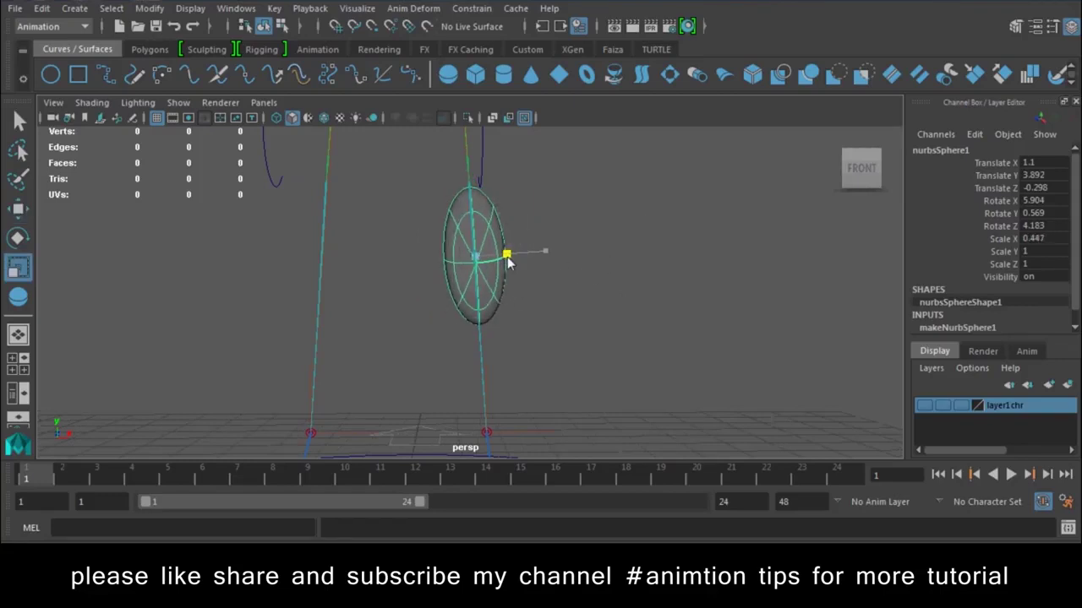
Show layer1chr and flatten the sphere against the leg to Scale Z 0.694.
click(925, 406)
scroll(742, 331, up, 2)
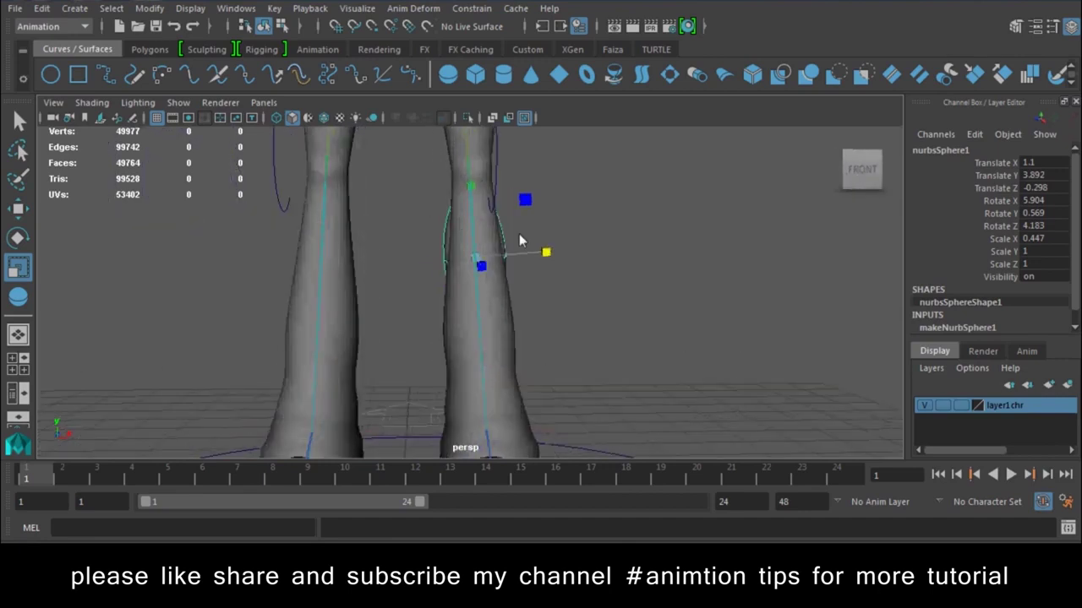
key(w)
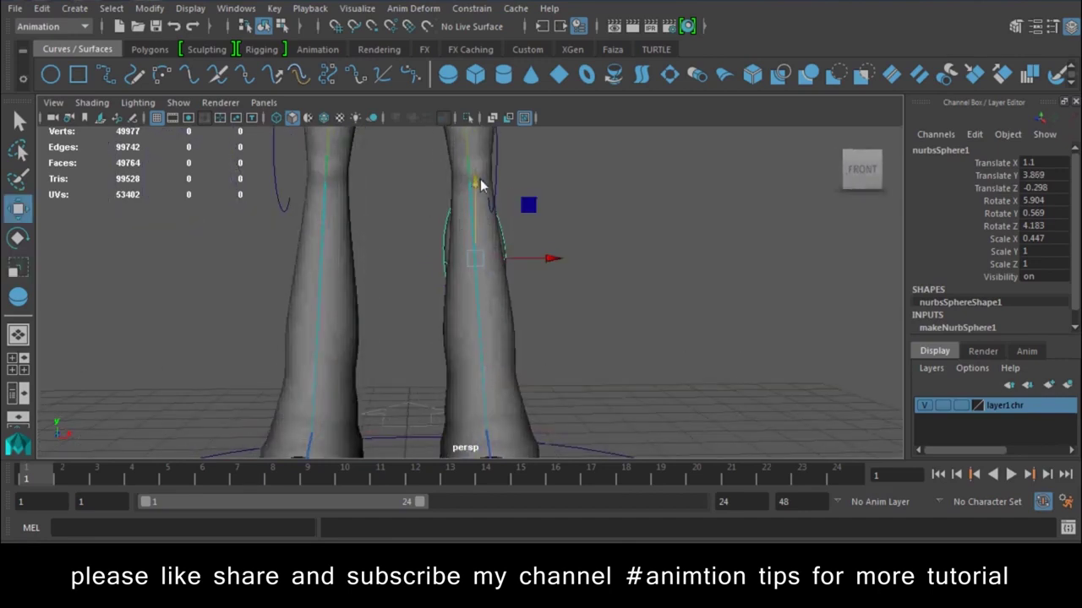
key(e)
mouse_move(694, 269)
alt+mouse_down()
mouse_move(490, 290)
mouse_move(507, 273)
mouse_move(579, 268)
alt+mouse_up()
key(r)
drag(385, 267, 414, 277)
alt+drag(645, 312, 608, 306)
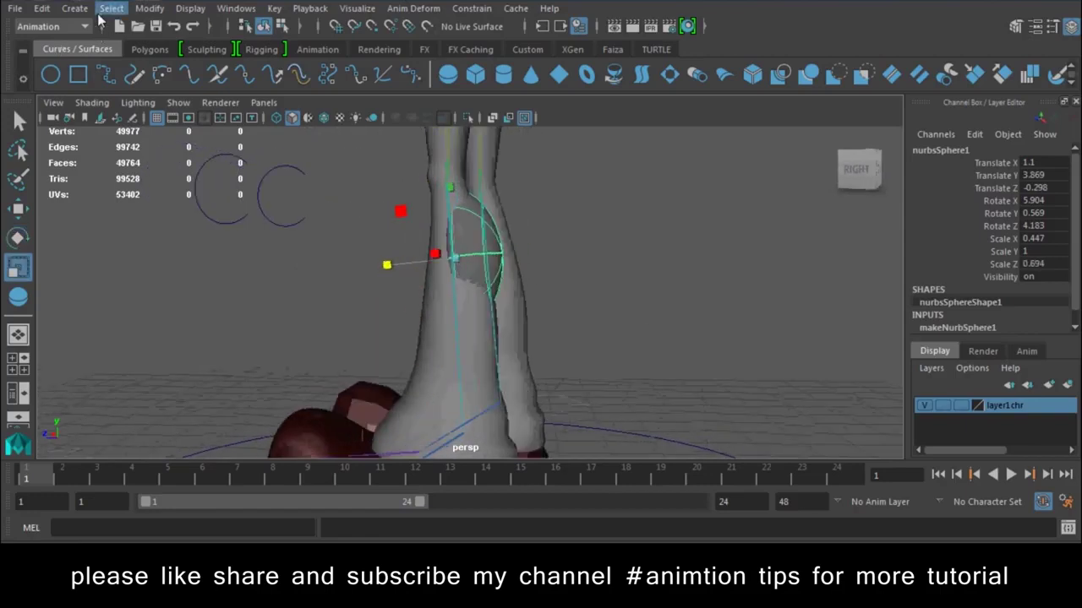
Freeze the sphere's translate and scale so they read 0 and 1.
click(148, 8)
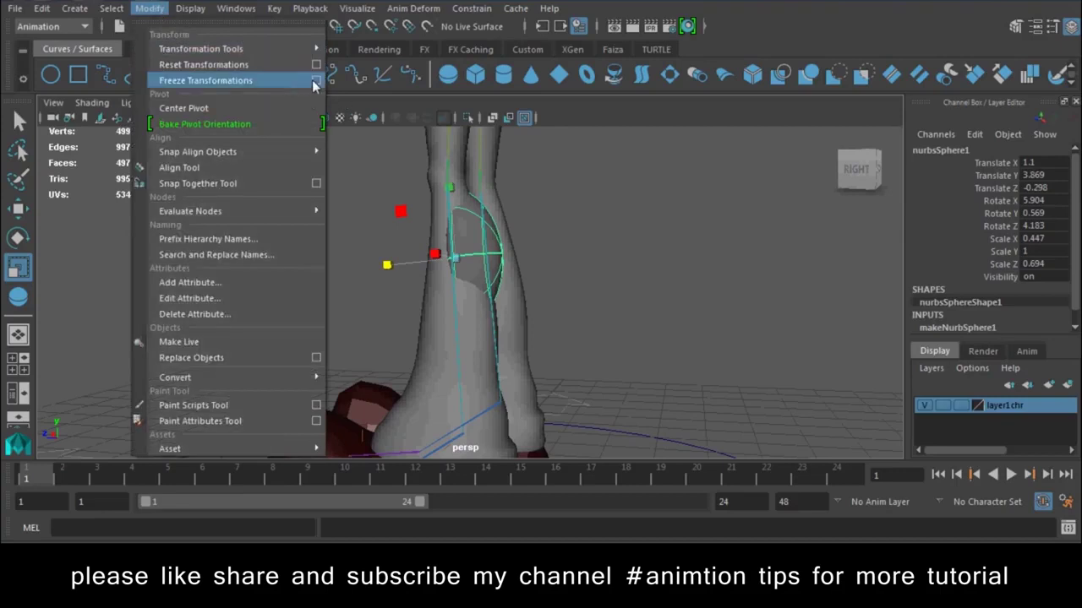
click(314, 79)
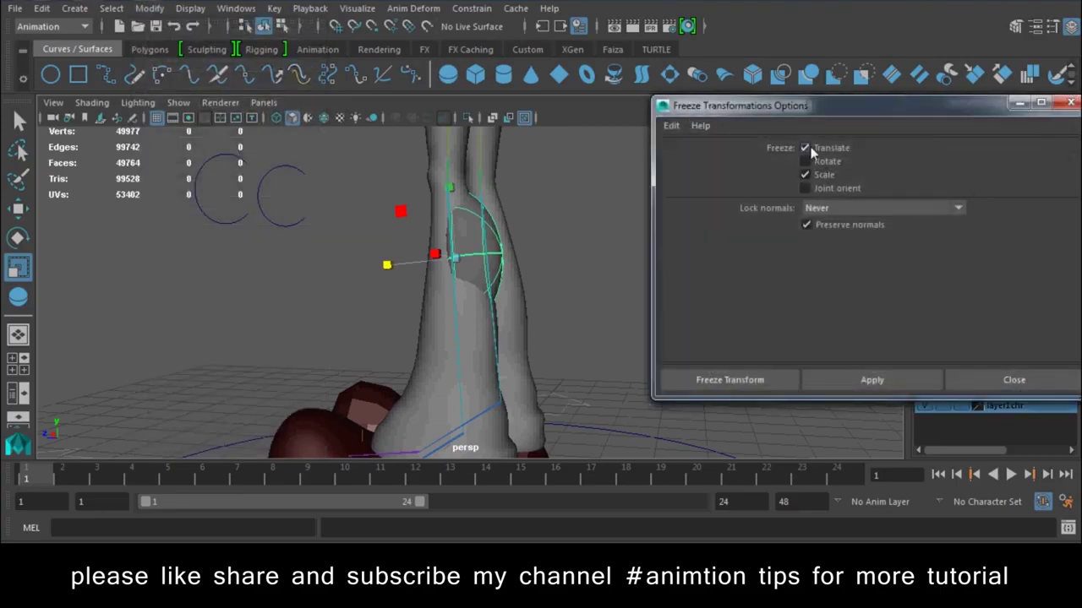
click(755, 379)
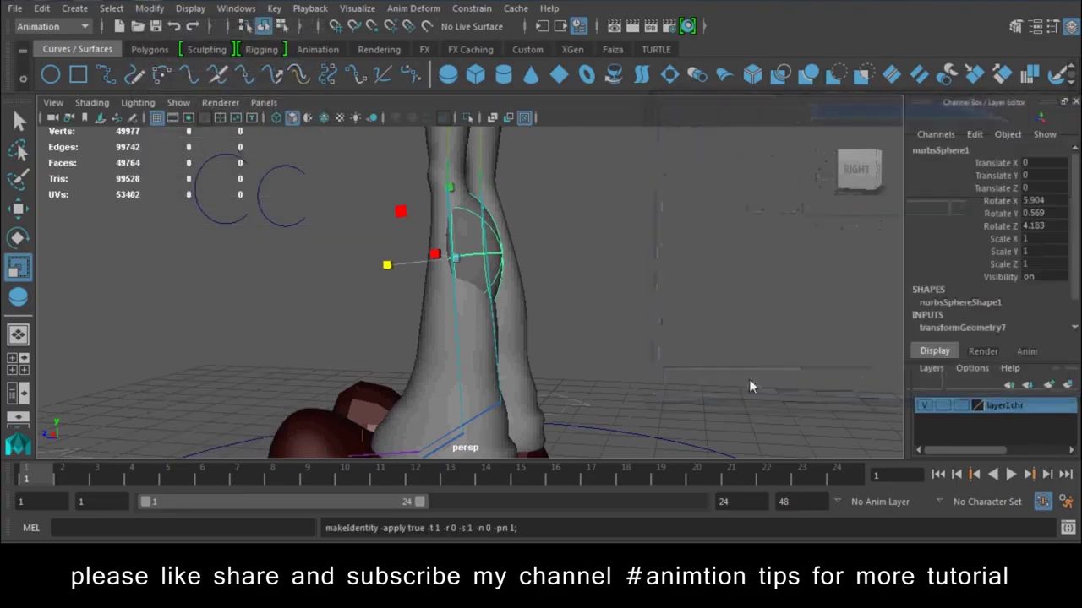
key(e)
scroll(674, 266, down, 3)
alt+drag(673, 266, 642, 270)
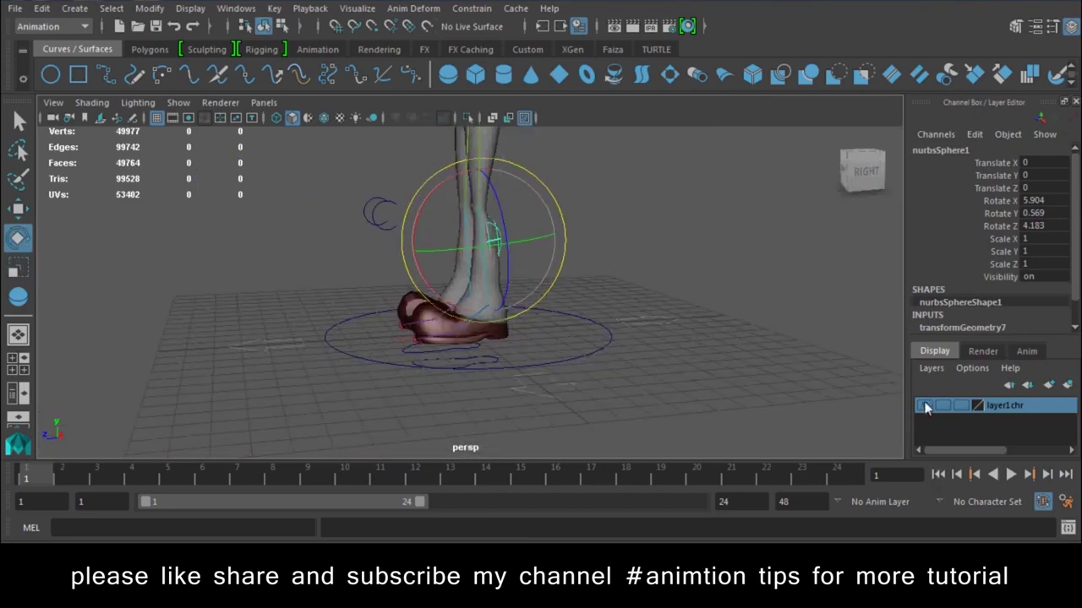
Hide the layer1chr leg meshes again.
click(925, 407)
key(w)
mouse_move(405, 218)
alt+mouse_down()
mouse_move(512, 355)
mouse_move(532, 286)
mouse_move(473, 266)
mouse_move(585, 324)
alt+mouse_up()
Rename nurbsSphere1 to L_cal_muscle in the Channel Box and duplicate it as L_cal_muscle1.
click(524, 266)
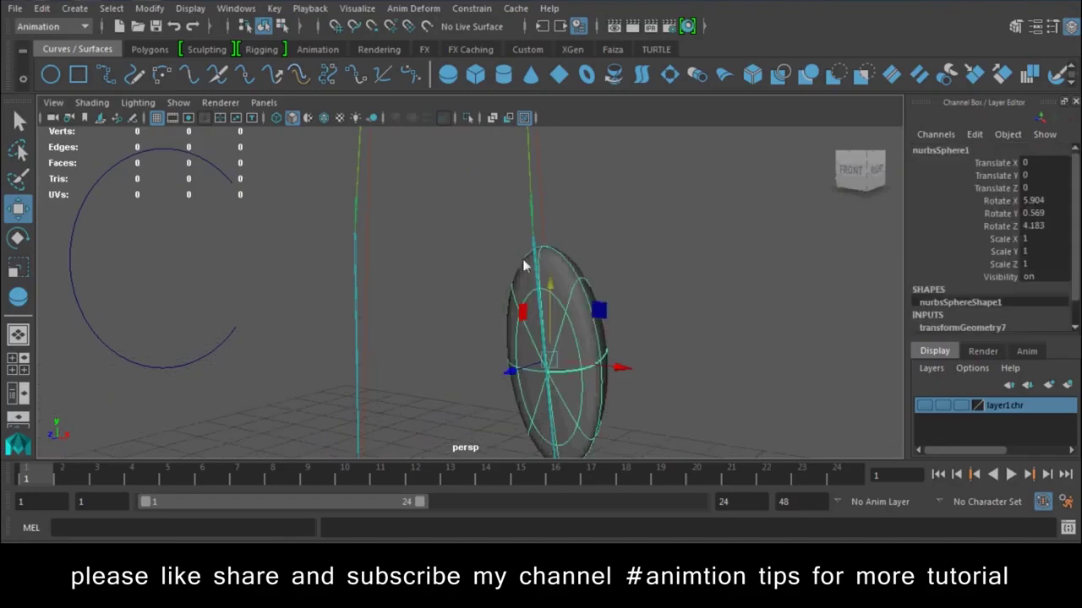
click(969, 163)
double_click(968, 150)
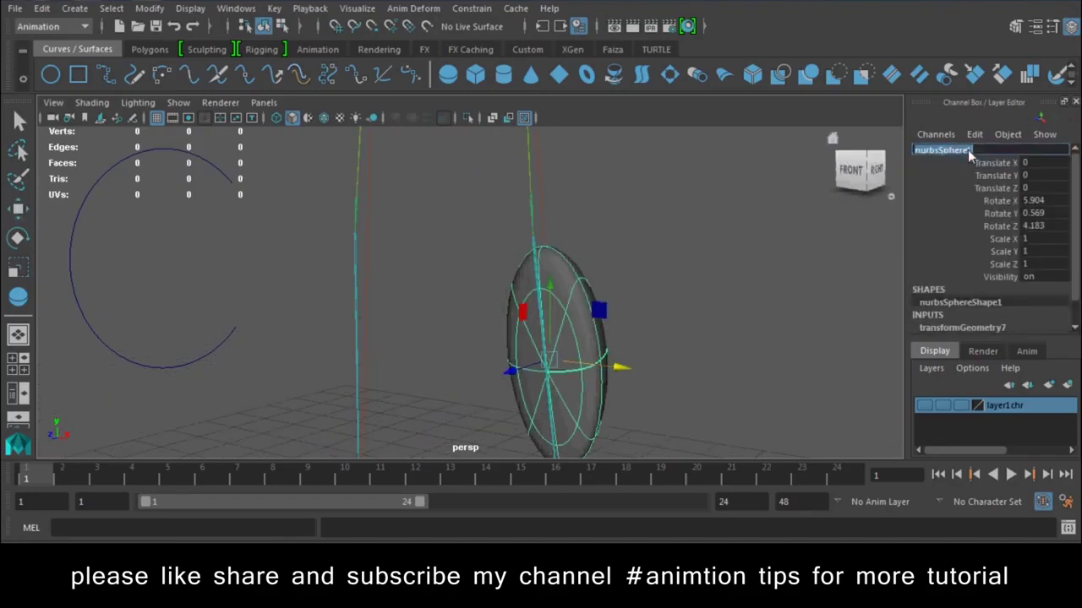
text(c)
text(_cal)
key(Return)
alt+drag(742, 280, 623, 305)
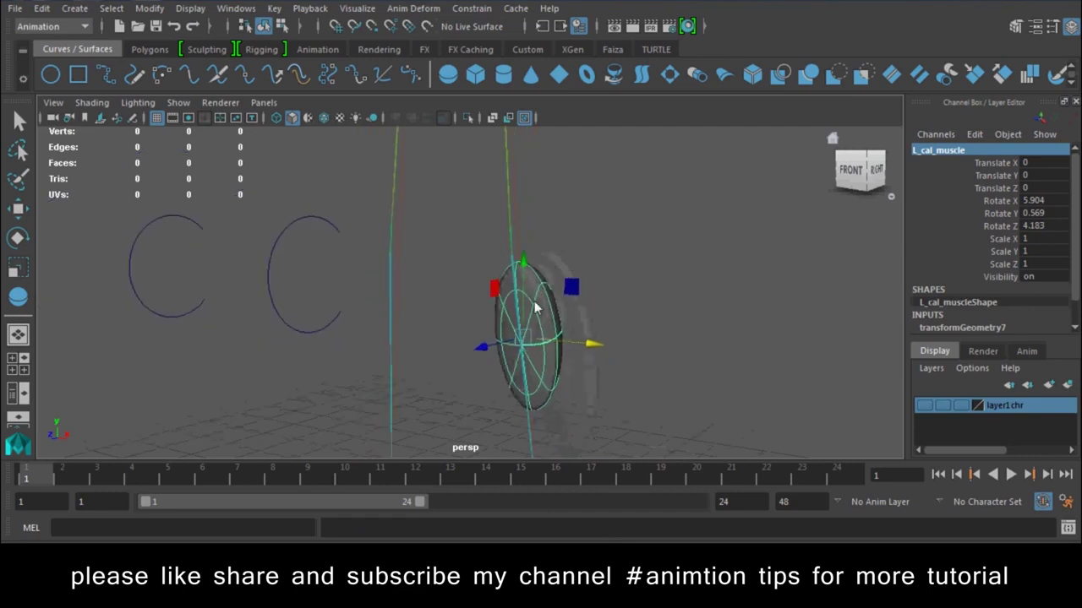
key(ctrl+d)
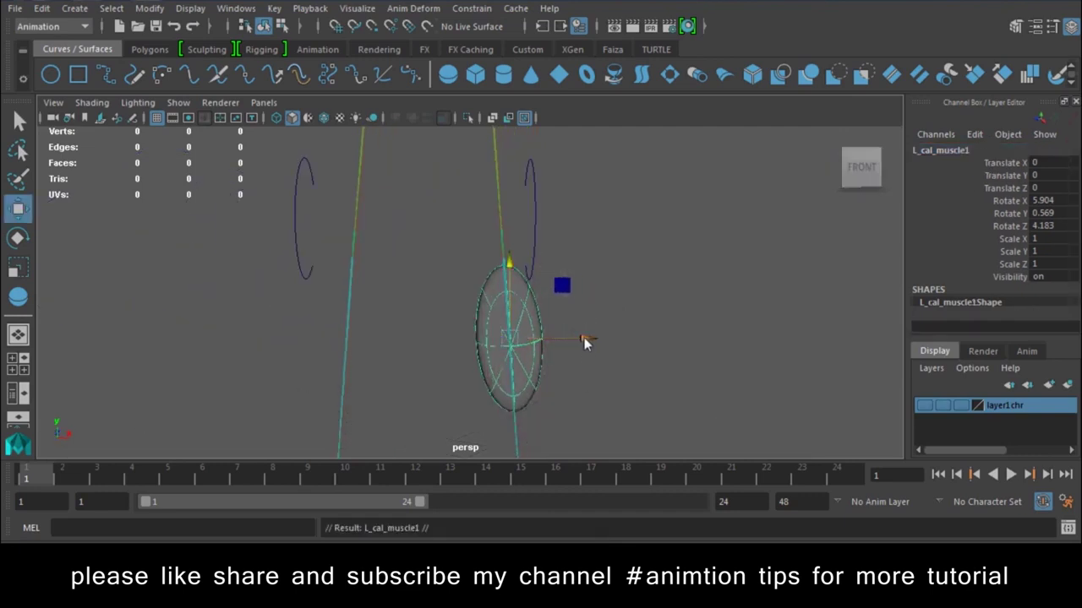
Move L_cal_muscle1 across and tilt it the other way to Rotate Z -4.117.
drag(584, 337, 414, 352)
key(e)
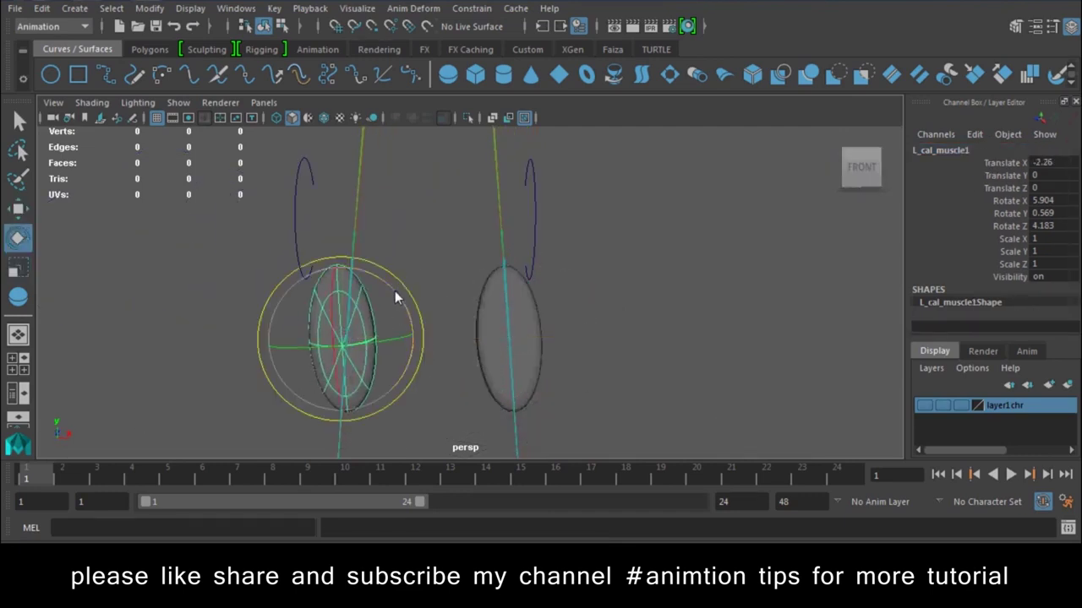
drag(377, 280, 391, 285)
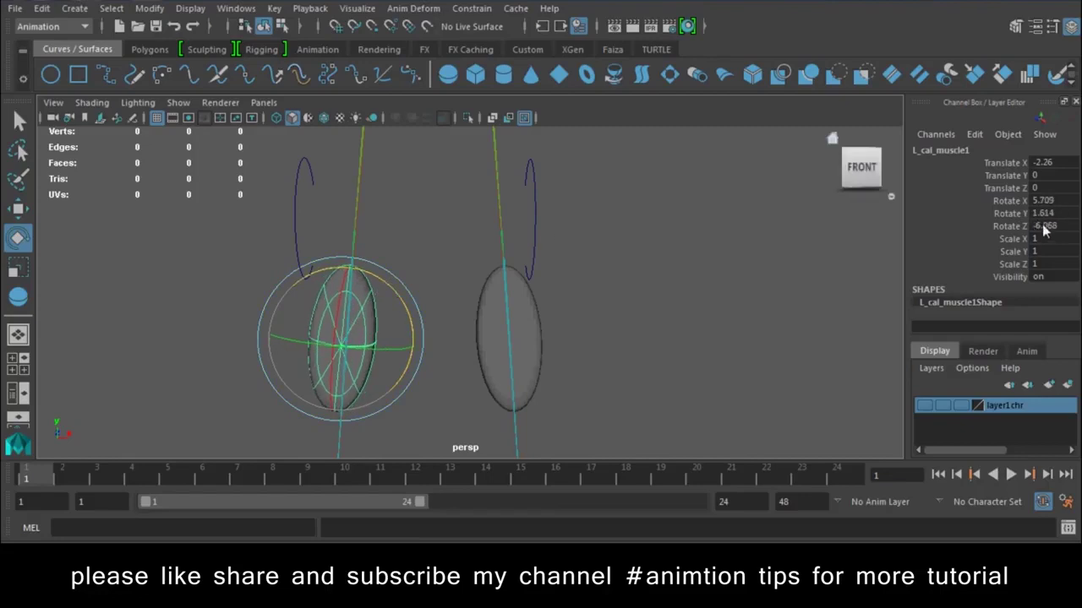
key(ctrl+z)
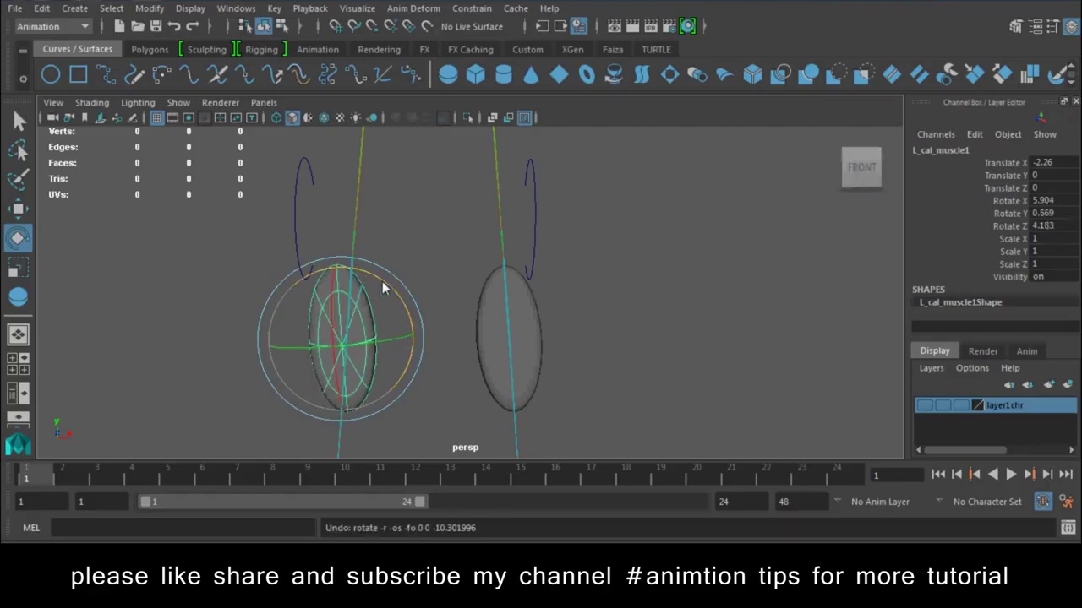
drag(382, 281, 397, 293)
key(w)
key(e)
key(w)
key(e)
Nudge L_cal_muscle1 along X to Translate X -2.196.
key(w)
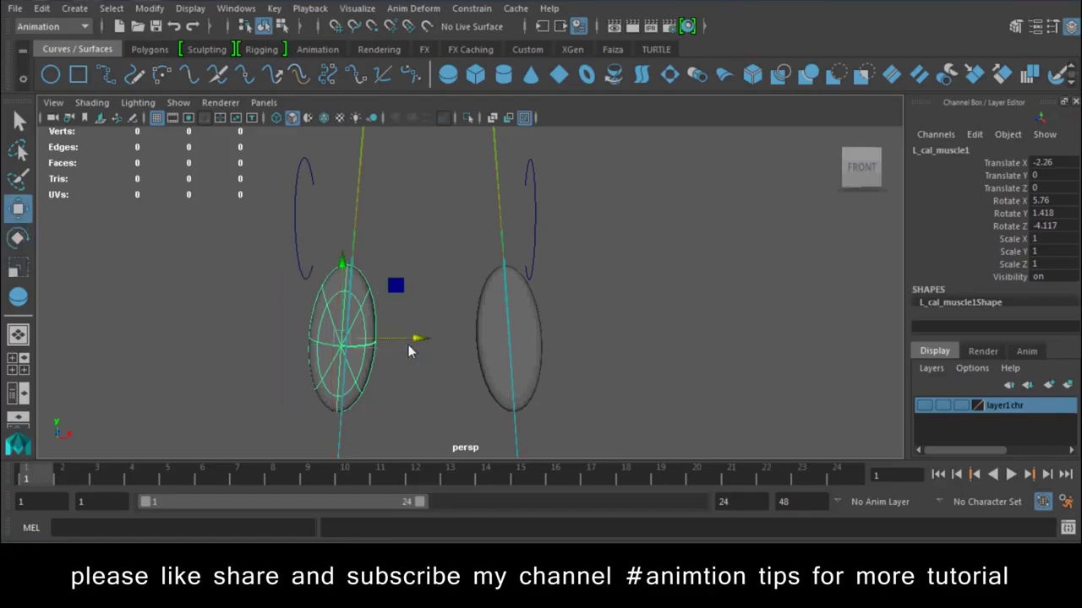
drag(415, 337, 418, 338)
mouse_move(378, 410)
alt+mouse_down()
mouse_move(367, 268)
mouse_move(502, 403)
mouse_move(422, 363)
alt+mouse_up()
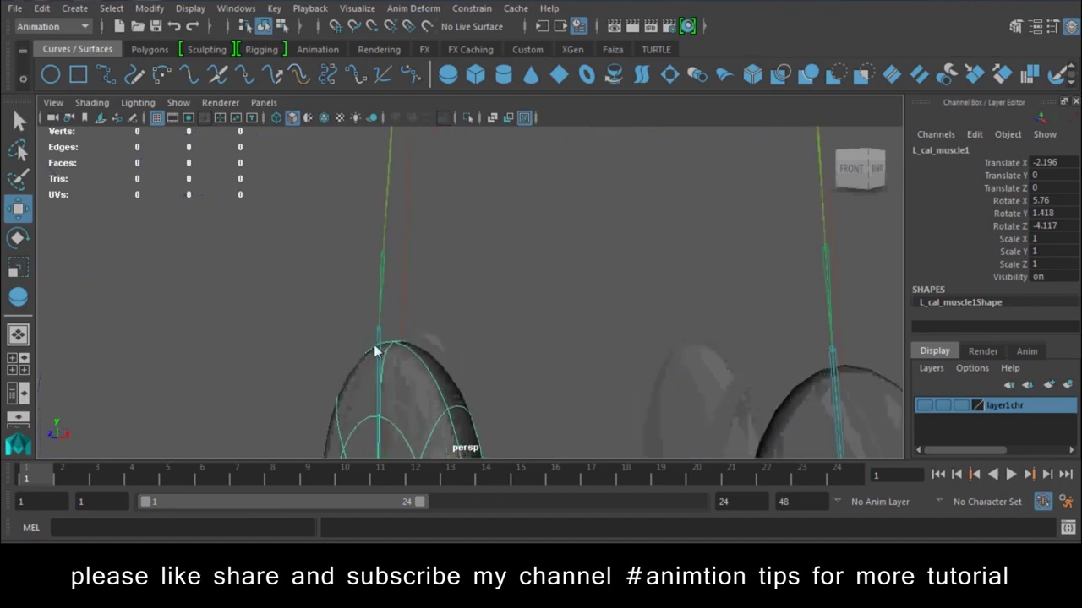
click(150, 9)
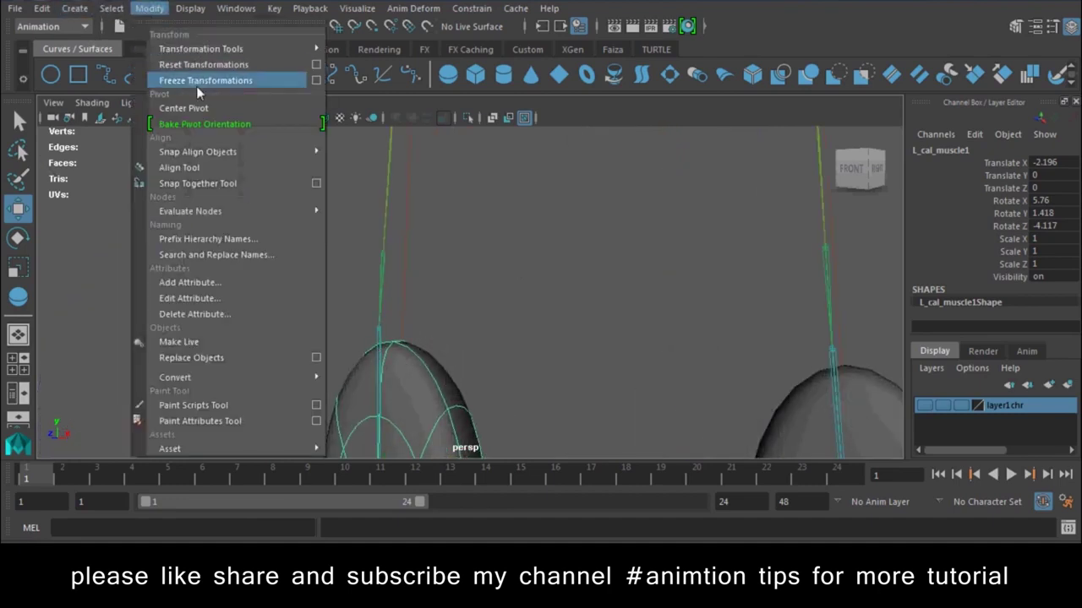
Freeze L_cal_muscle1's transformations so its translate values read 0.
click(196, 80)
mouse_move(463, 323)
alt+mouse_down()
mouse_move(479, 259)
mouse_move(285, 254)
alt+mouse_up()
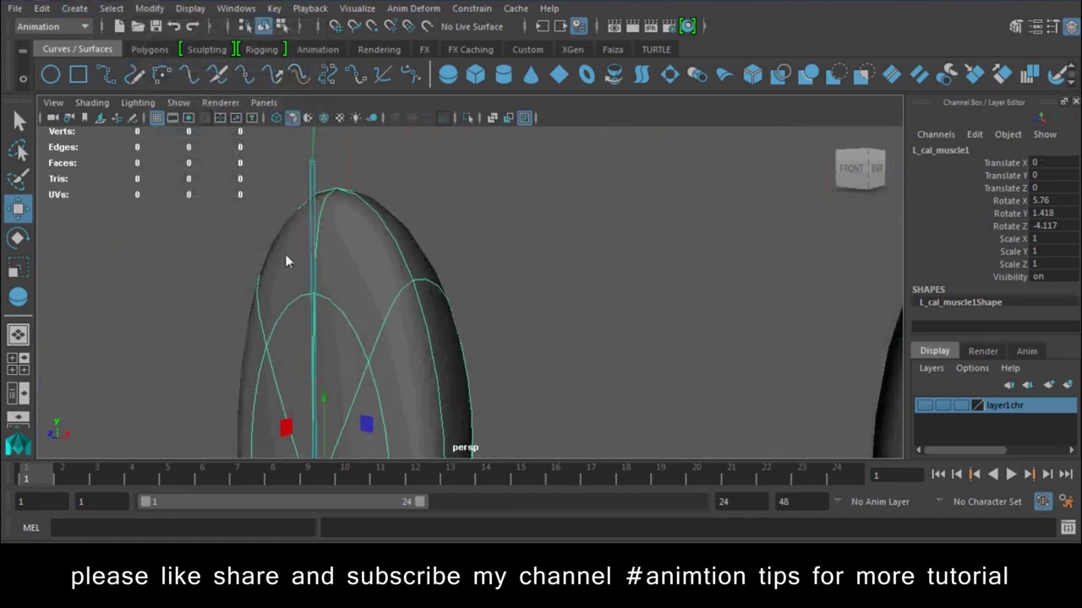
click(311, 192)
click(310, 192)
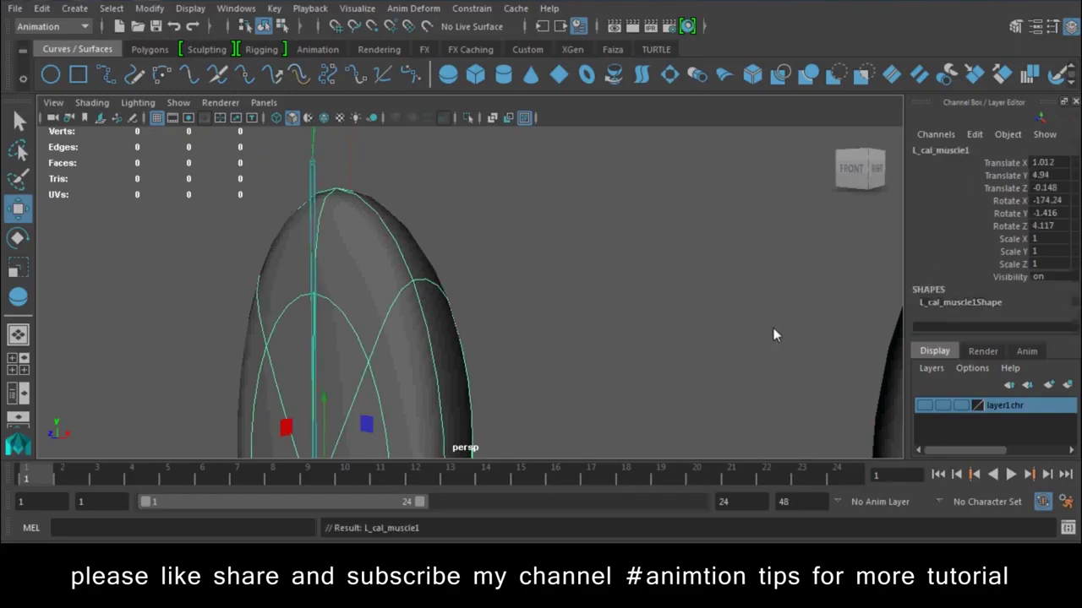
Select the knee joints and calf muscle spheres, then the L_foot_ctrl foot control.
alt+drag(773, 328, 633, 338)
click(633, 338)
click(574, 218)
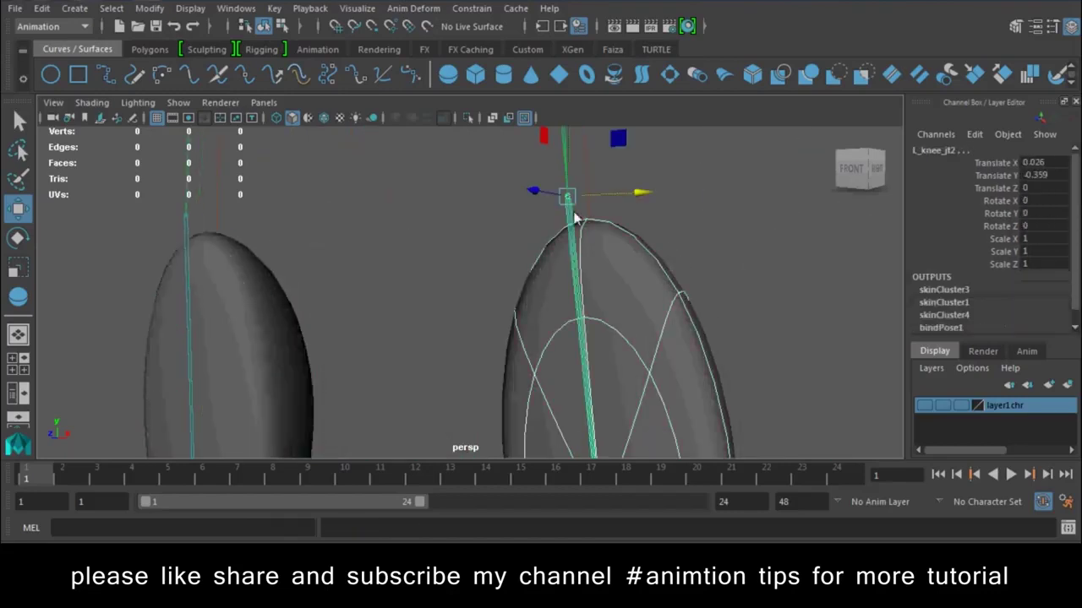
click(574, 218)
alt+right_drag(736, 412, 486, 336)
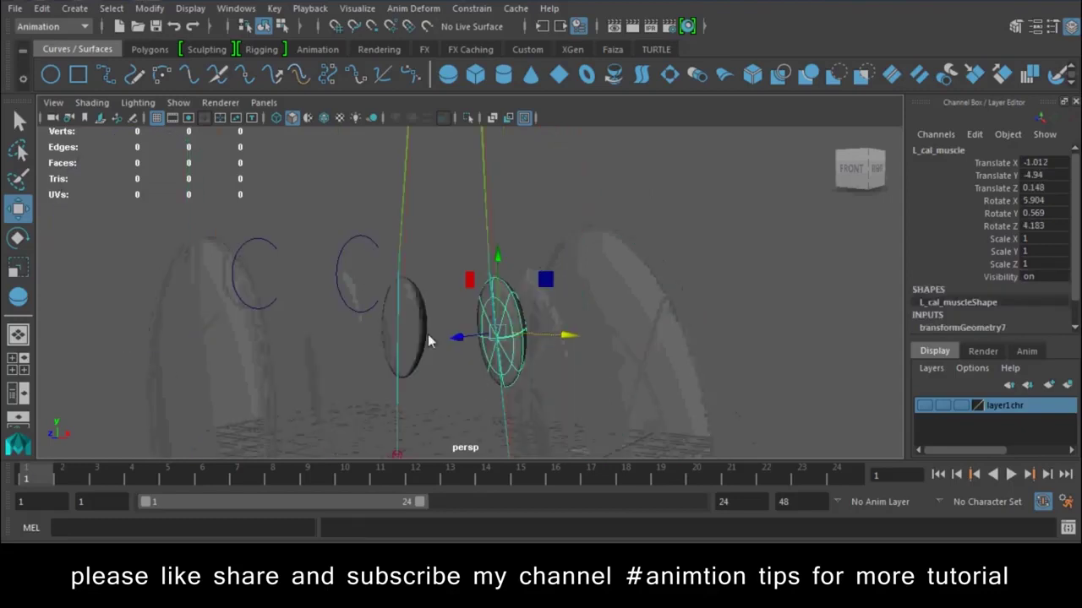
click(504, 433)
mouse_move(503, 434)
alt+mouse_down()
mouse_move(568, 339)
mouse_move(495, 426)
mouse_move(495, 313)
mouse_move(512, 386)
mouse_move(536, 406)
mouse_move(502, 373)
mouse_move(509, 308)
alt+mouse_up()
Undo the foot lift so L_foot_ctrl returns to Translate Y 0, keeping the Animation menu set.
key(ctrl+z)
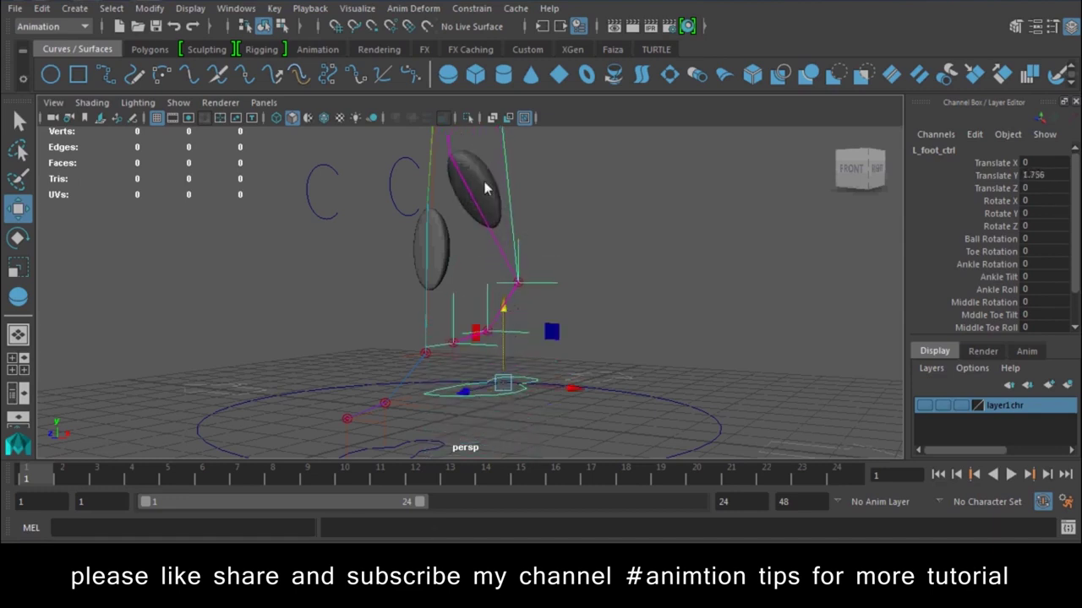
key(ctrl+z)
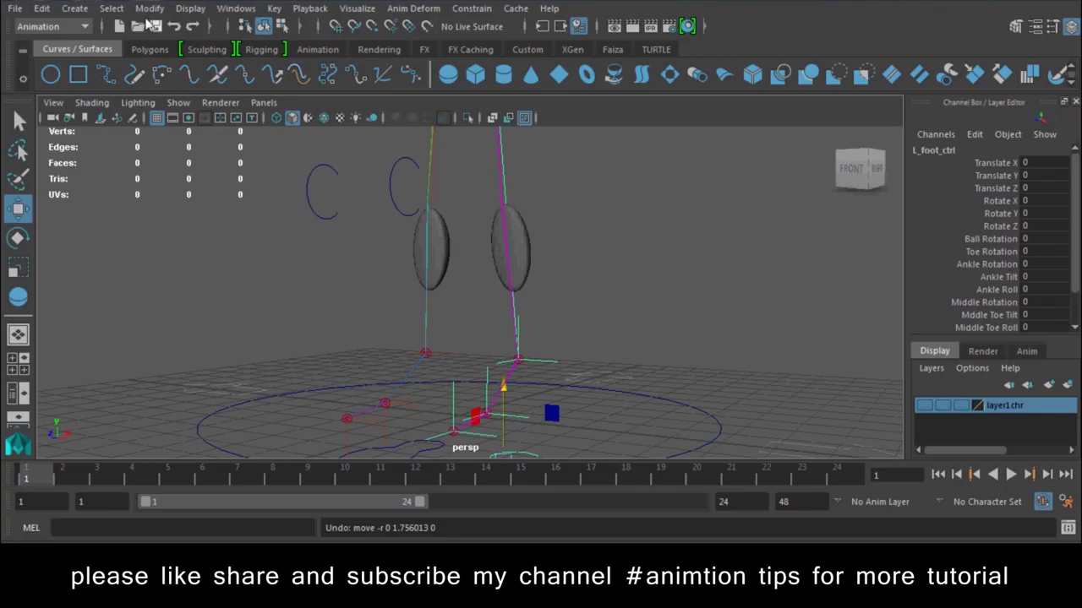
click(80, 26)
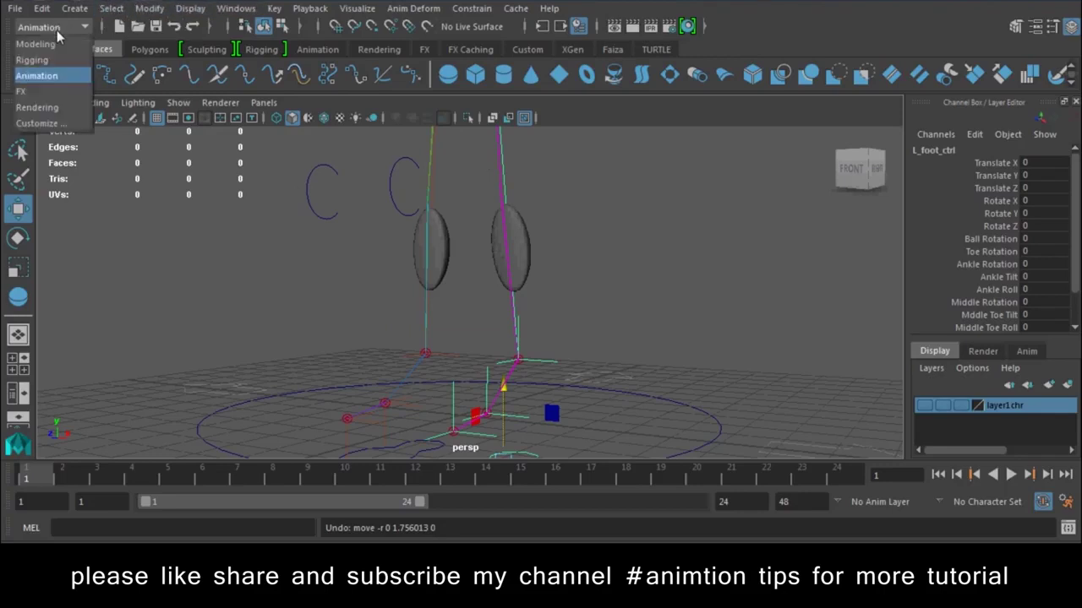
click(33, 60)
click(51, 26)
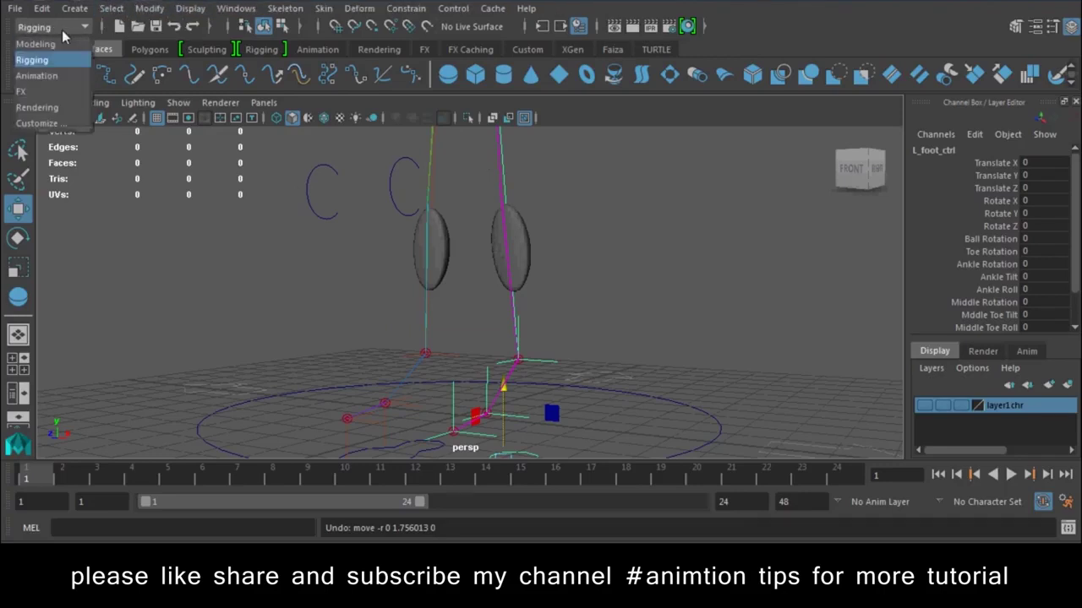
click(37, 75)
click(272, 9)
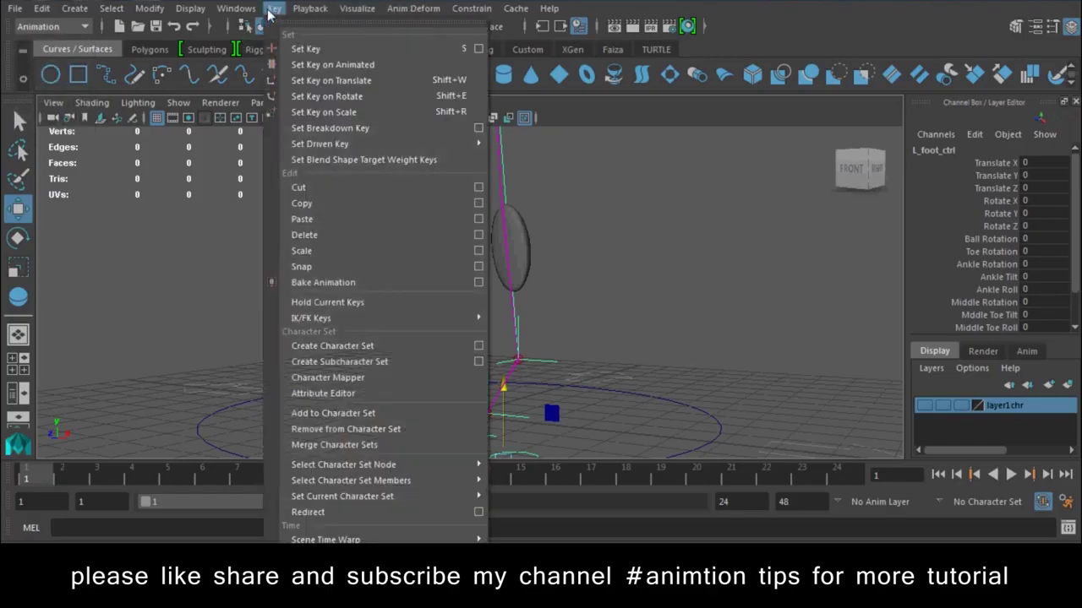
mouse_move(320, 144)
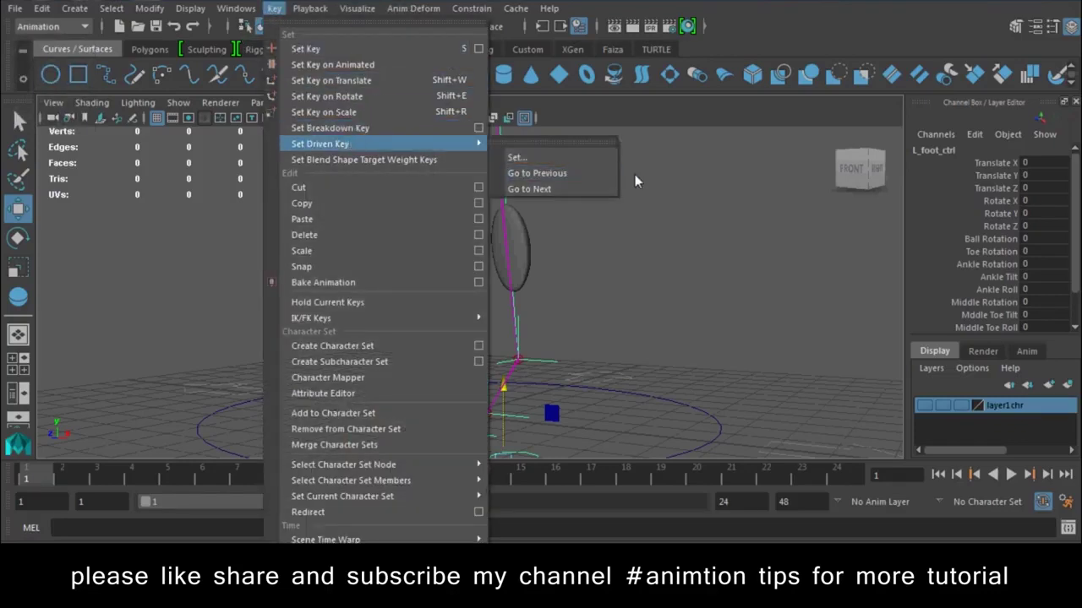
Open Set Driven Key and load L_foot_ctrl's Translate Y as the driver.
click(538, 159)
drag(534, 182, 894, 30)
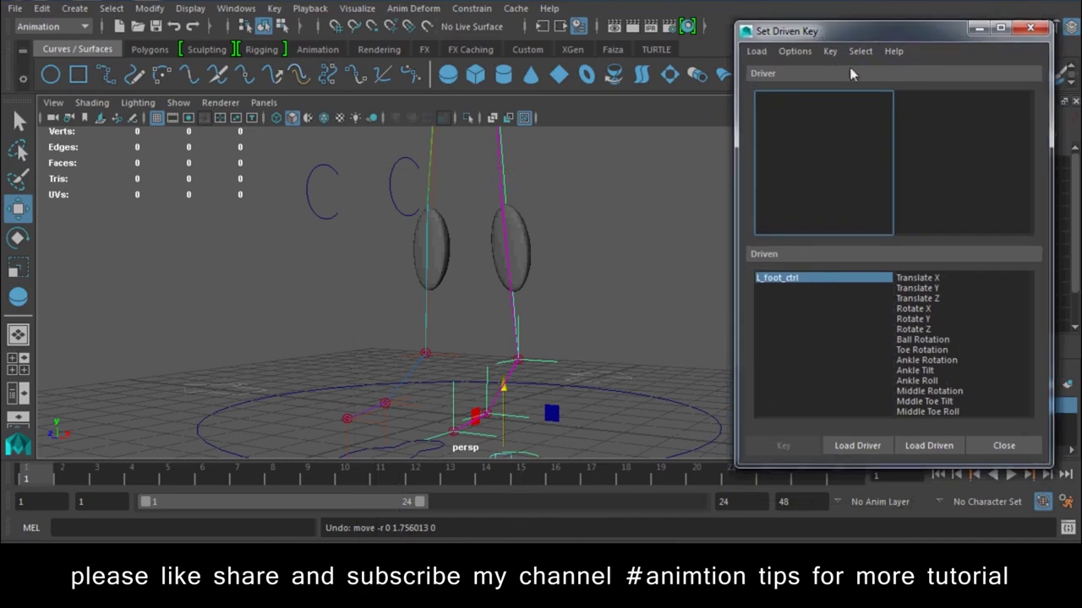
alt+drag(680, 282, 492, 347)
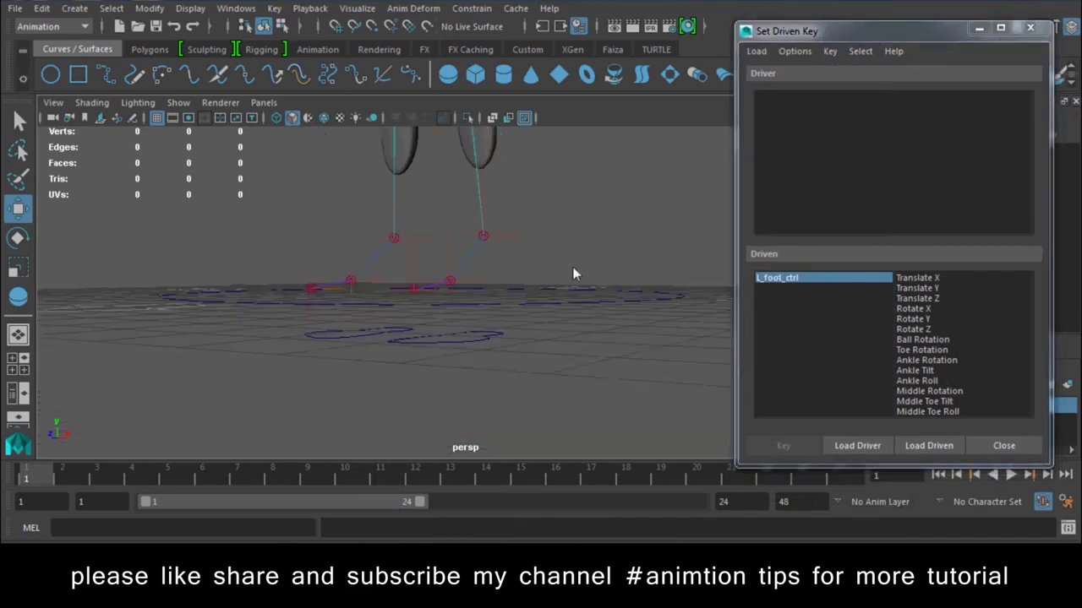
click(465, 352)
click(857, 446)
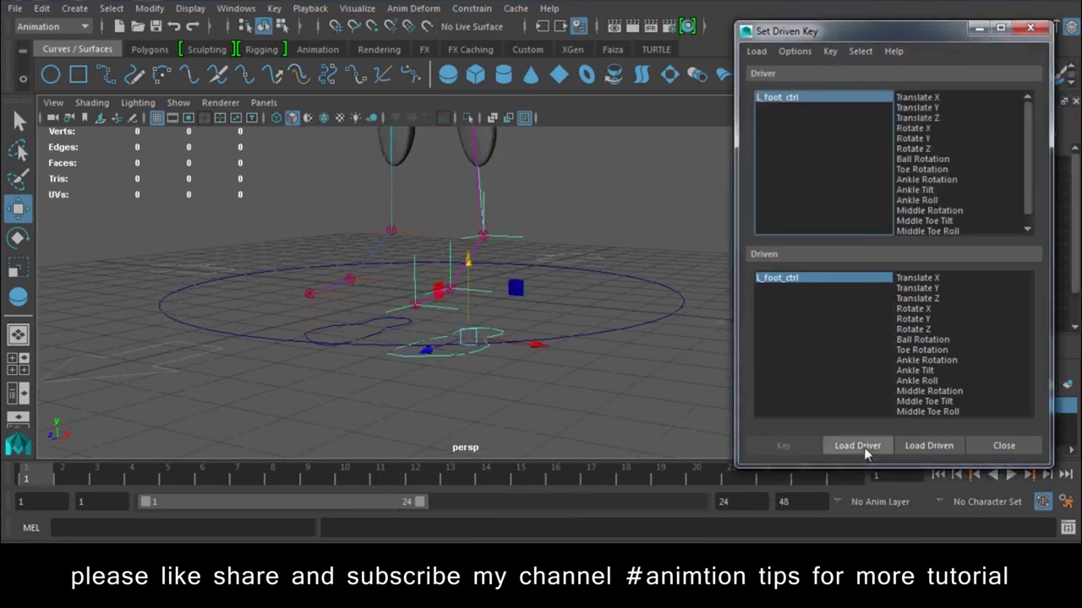
click(926, 109)
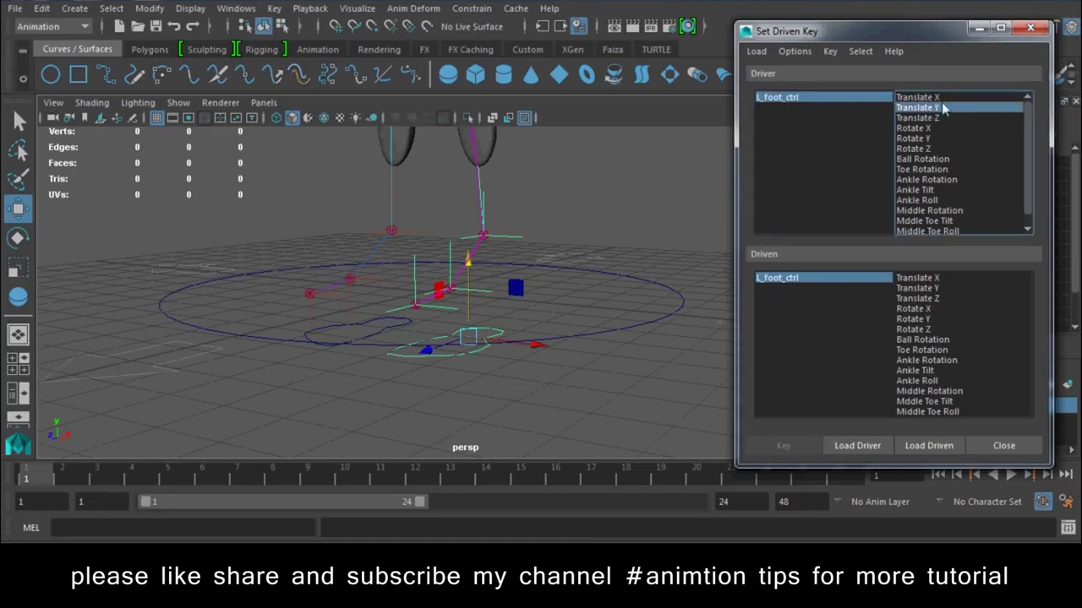
Load L_cal_muscle as the driven object and frame it in smooth-shaded view.
click(490, 140)
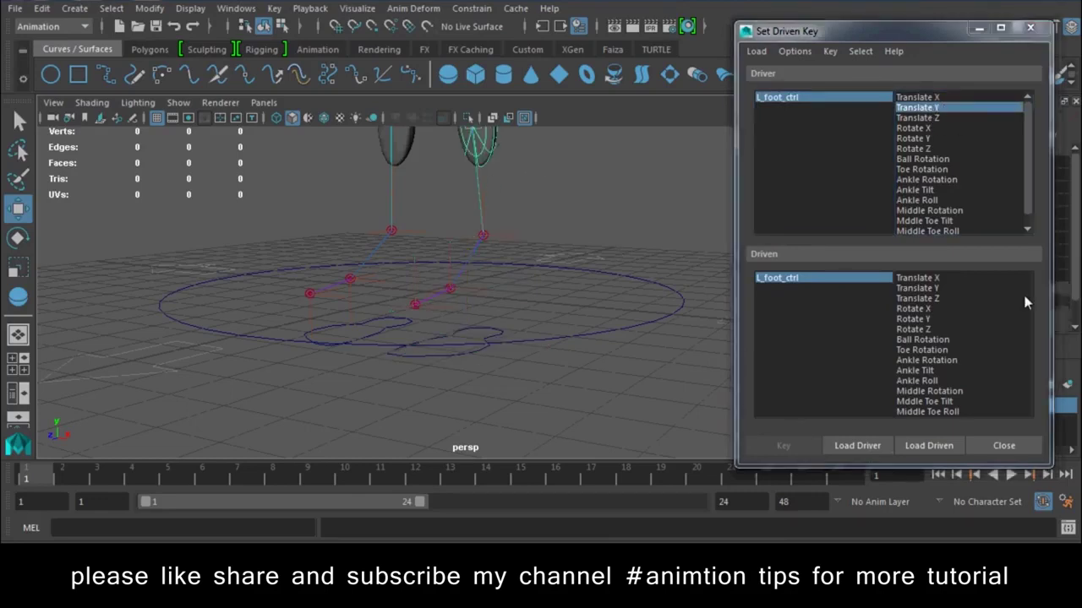
click(908, 448)
mouse_move(801, 31)
mouse_down()
mouse_move(863, 164)
mouse_move(922, 438)
mouse_up()
key(f)
mouse_move(611, 315)
alt+mouse_down()
mouse_move(575, 304)
mouse_move(460, 321)
alt+mouse_up()
key(e)
key(5)
key(3)
mouse_move(558, 319)
alt+mouse_down()
mouse_move(581, 317)
mouse_move(615, 351)
alt+mouse_up()
key(r)
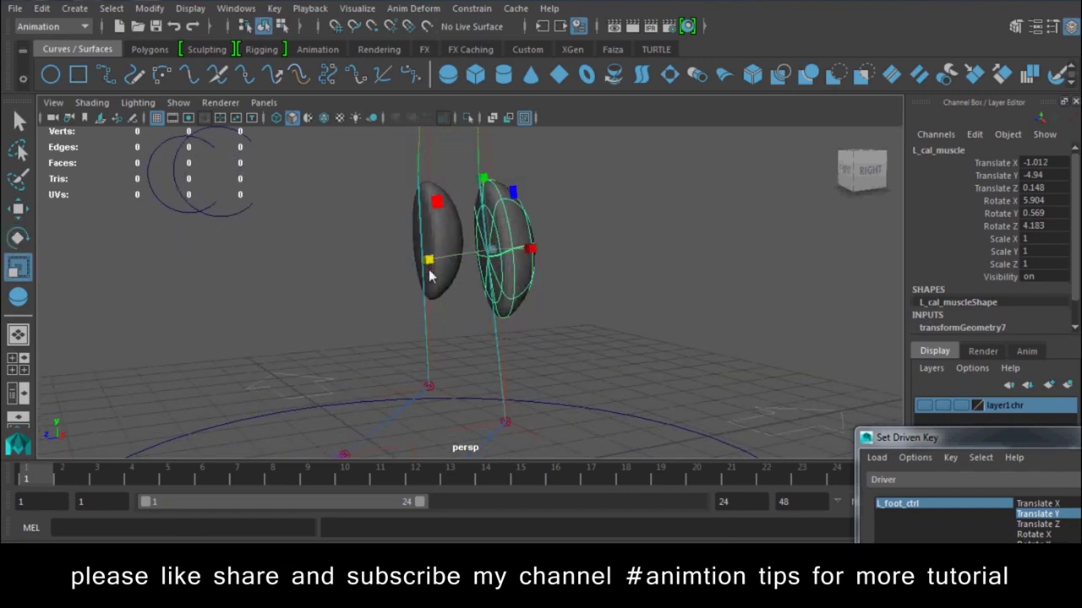
Key L_cal_muscle's resting Scale Z against L_foot_ctrl's Translate Y.
mouse_move(431, 265)
mouse_down()
mouse_move(532, 299)
mouse_move(167, 323)
mouse_up()
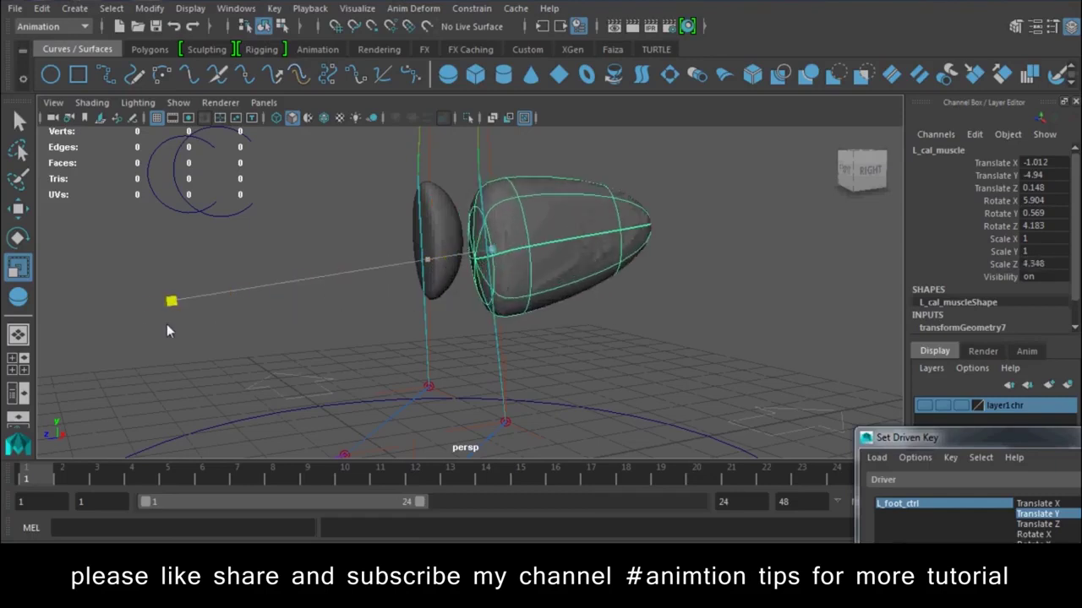
key(ctrl+z)
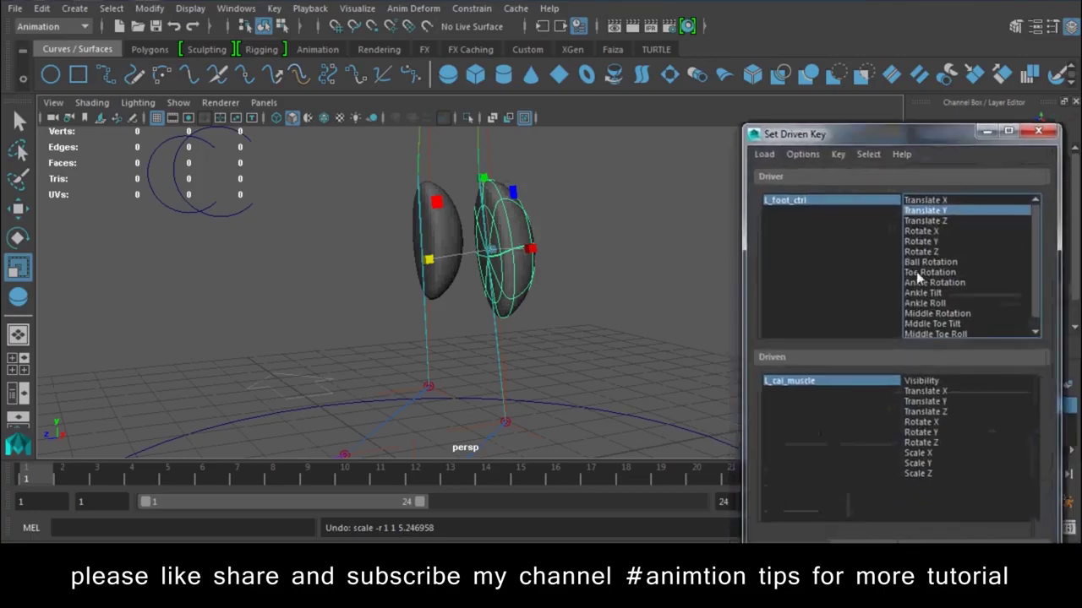
click(924, 473)
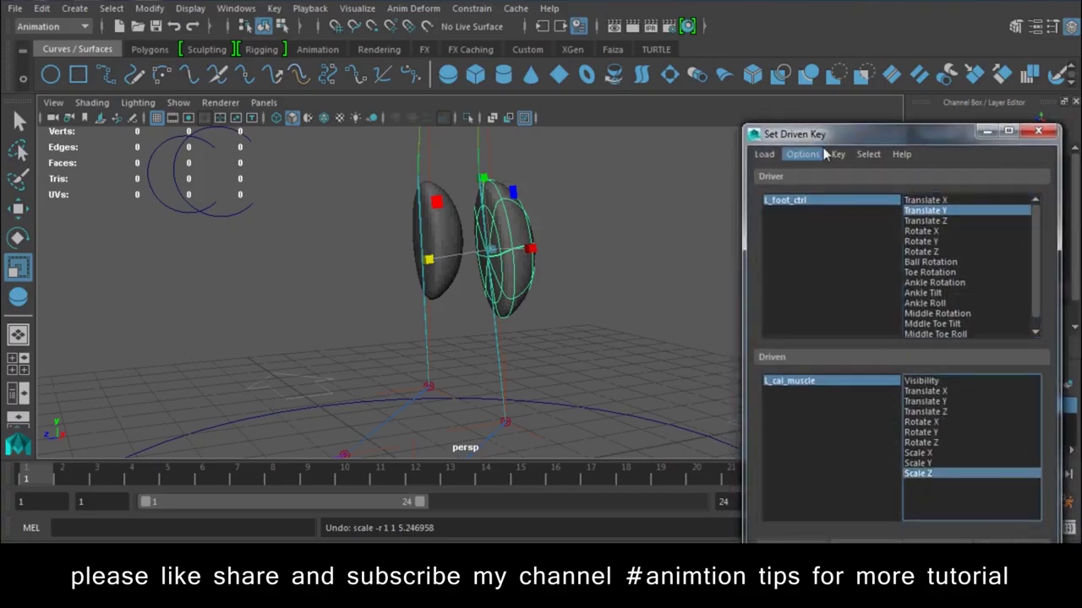
drag(856, 134, 913, 30)
click(845, 450)
With the foot raised to 1.508, key the calf's Scale Z at 1.19 and close the window.
mouse_move(555, 307)
alt+mouse_down()
mouse_move(398, 329)
mouse_move(534, 414)
alt+mouse_up()
key(w)
click(461, 418)
mouse_move(460, 418)
alt+mouse_down()
mouse_move(484, 342)
mouse_move(563, 328)
mouse_move(613, 419)
alt+mouse_up()
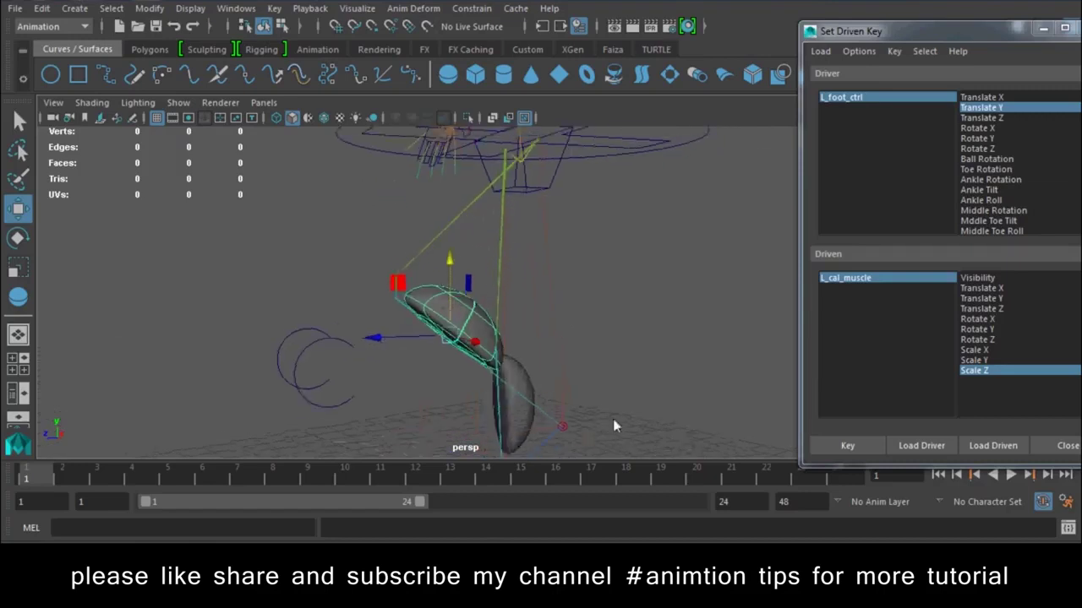
key(r)
drag(915, 37, 891, 379)
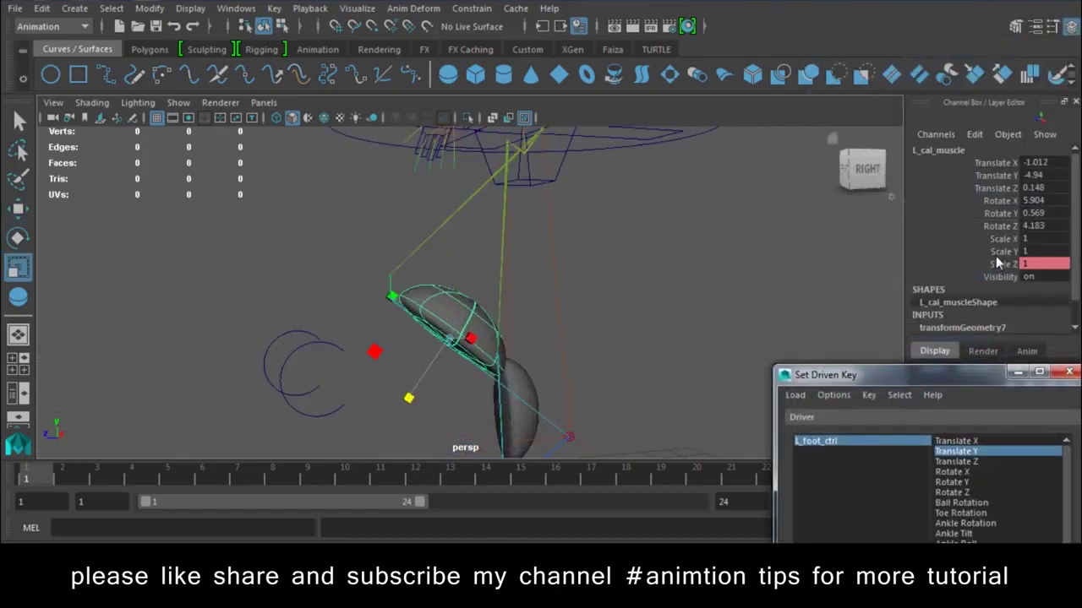
mouse_move(698, 294)
middle_down()
mouse_move(701, 284)
mouse_move(634, 286)
mouse_move(678, 309)
middle_up()
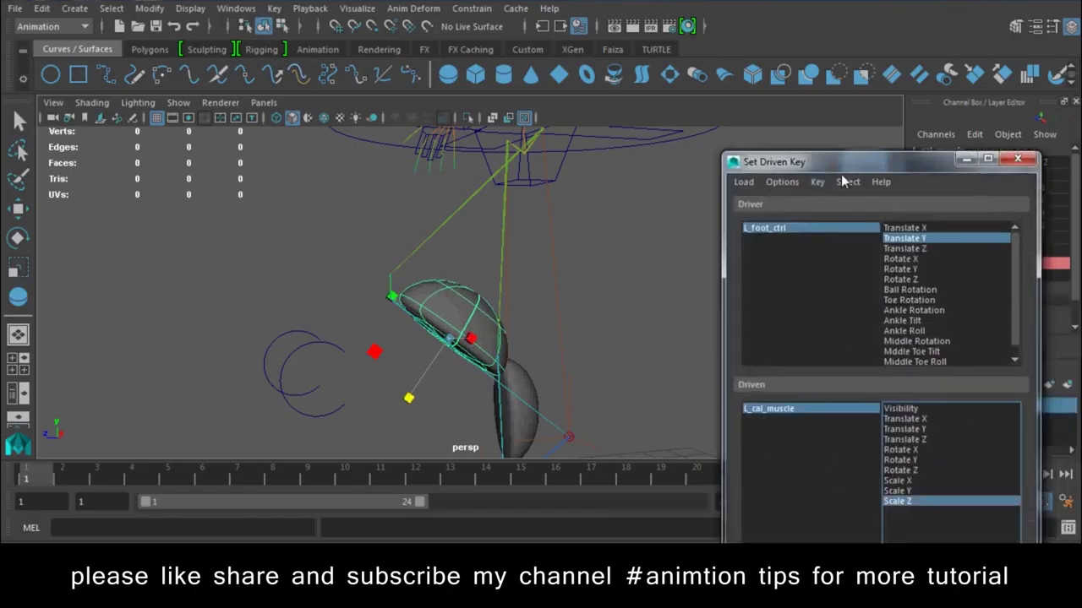
click(779, 452)
click(1001, 452)
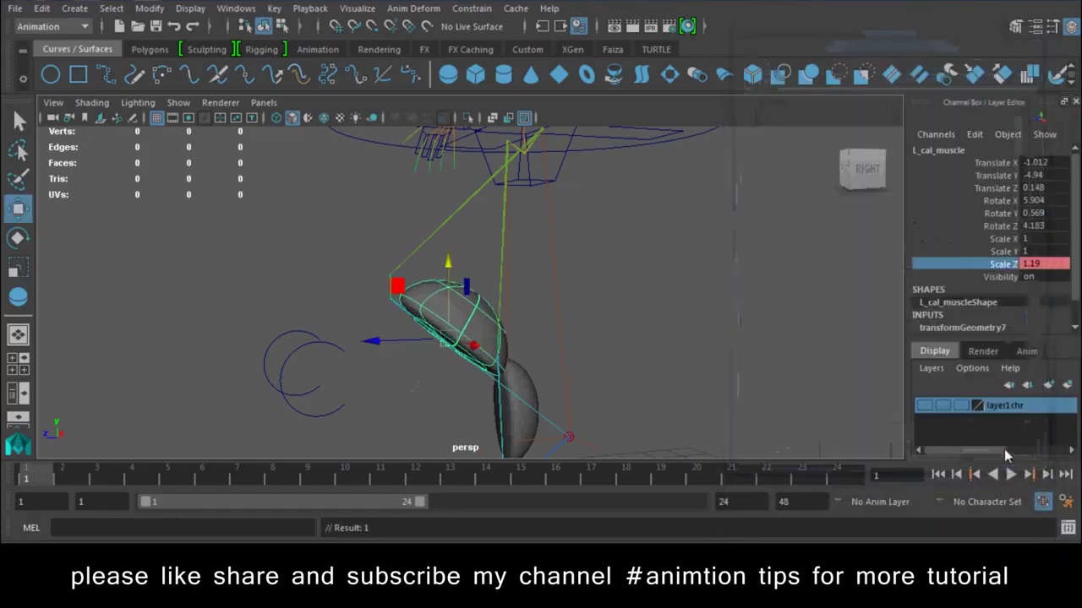
mouse_move(729, 269)
alt+mouse_down()
mouse_move(593, 388)
mouse_move(558, 333)
mouse_move(549, 392)
mouse_move(600, 334)
mouse_move(603, 305)
alt+mouse_up()
click(593, 388)
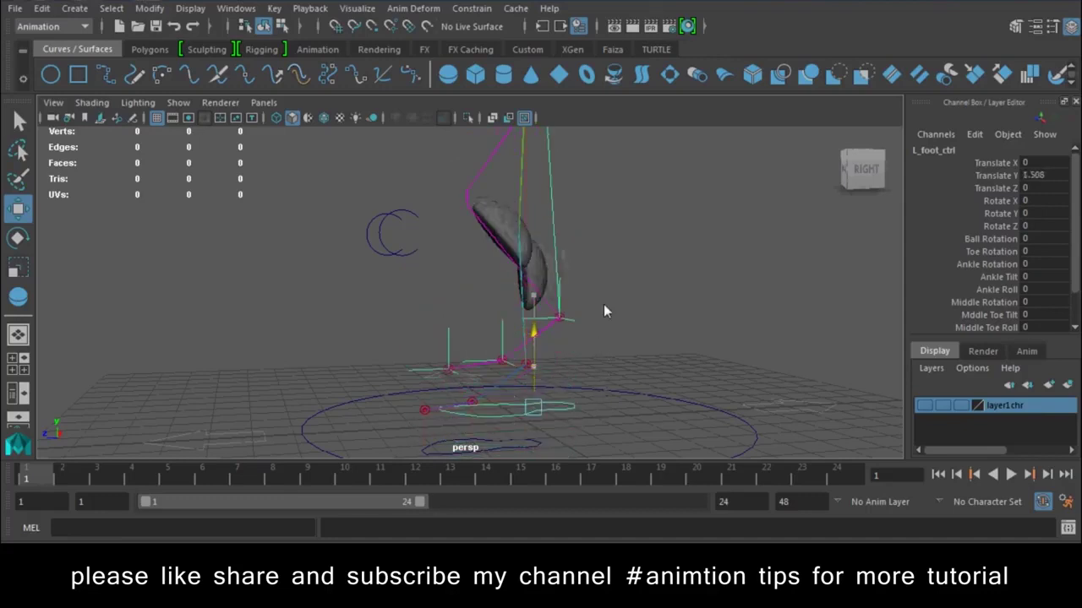
Set L_foot_ctrl's Translate Y back to 0 and reselect L_cal_muscle to confirm Scale Z 1.
click(1045, 176)
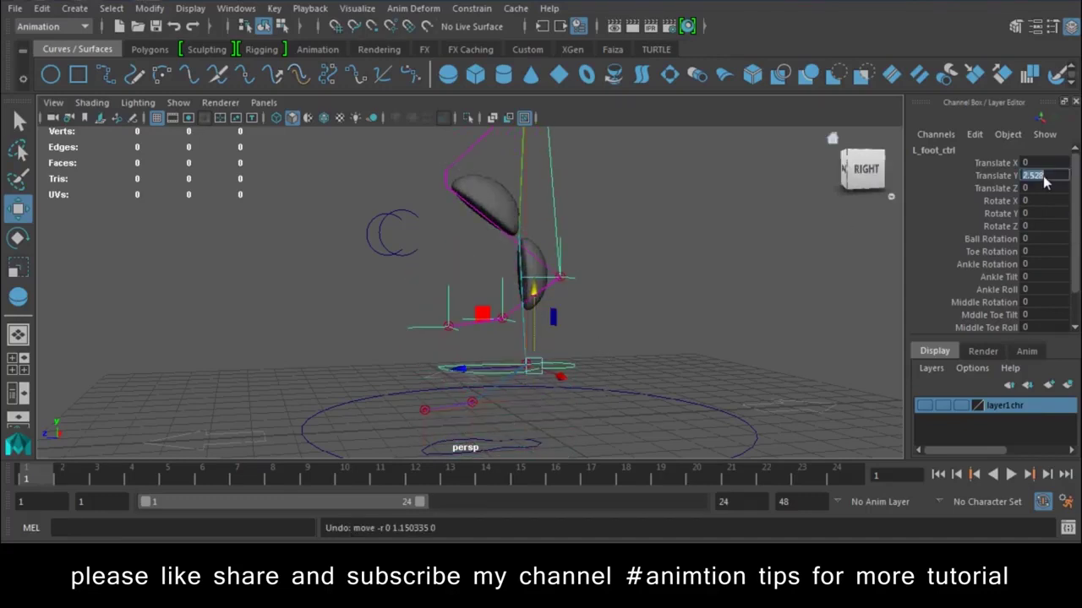
text(0)
key(Return)
click(537, 296)
alt+right_drag(536, 296, 672, 316)
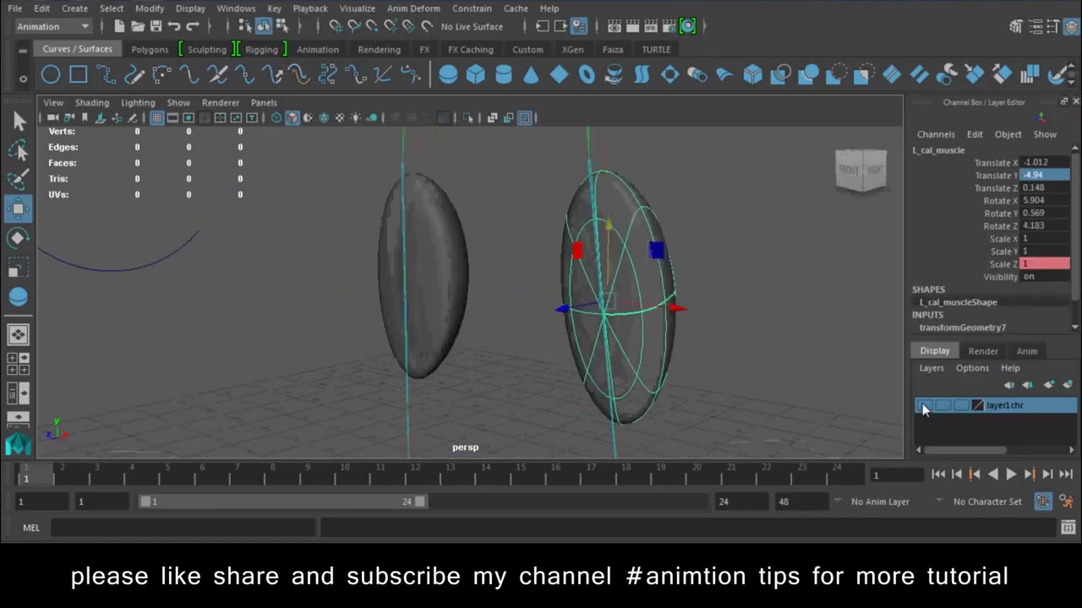
Show the leg mesh layer again and switch the calf muscle to control-vertex editing.
click(923, 408)
alt+drag(550, 189, 603, 332)
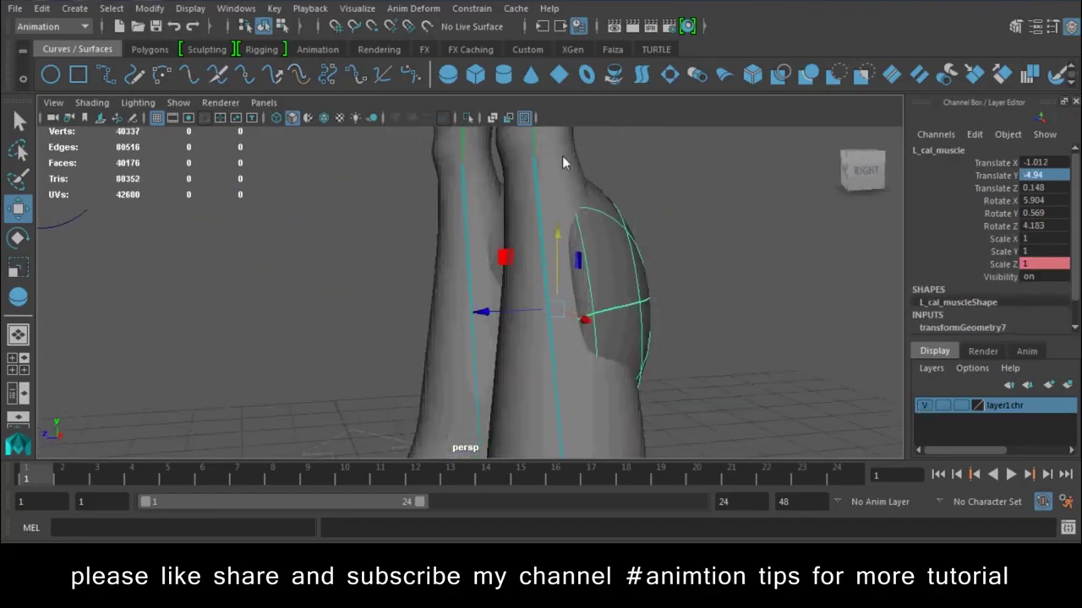
scroll(635, 294, down, 3)
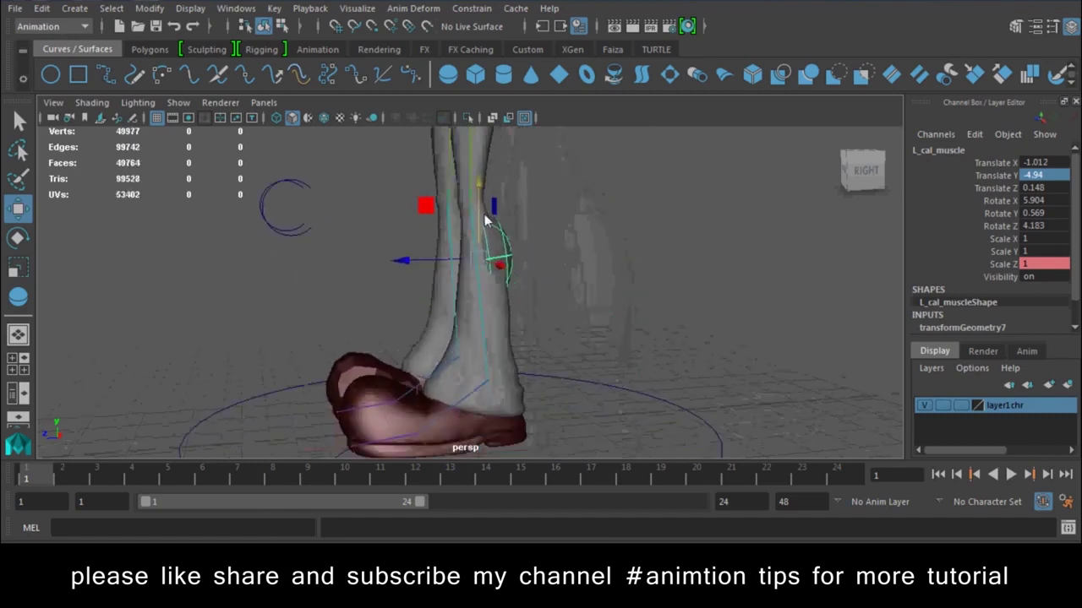
scroll(506, 262, down, 2)
mouse_move(518, 280)
alt+mouse_down()
mouse_move(539, 322)
mouse_move(524, 244)
alt+mouse_up()
right_drag(524, 244, 430, 150)
mouse_move(545, 226)
alt+mouse_down()
mouse_move(547, 266)
mouse_move(612, 267)
mouse_move(640, 244)
mouse_move(569, 296)
alt+mouse_up()
Switch to the right side view, frame the muscle and display it as wireframe.
key(space)
drag(618, 266, 719, 261)
key(space)
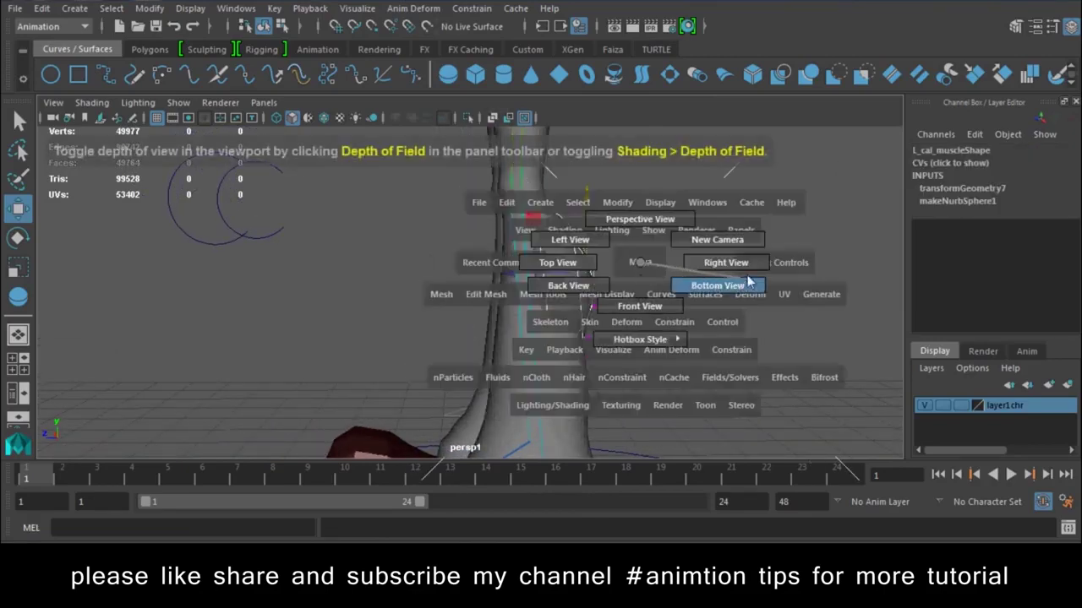
key(f)
key(4)
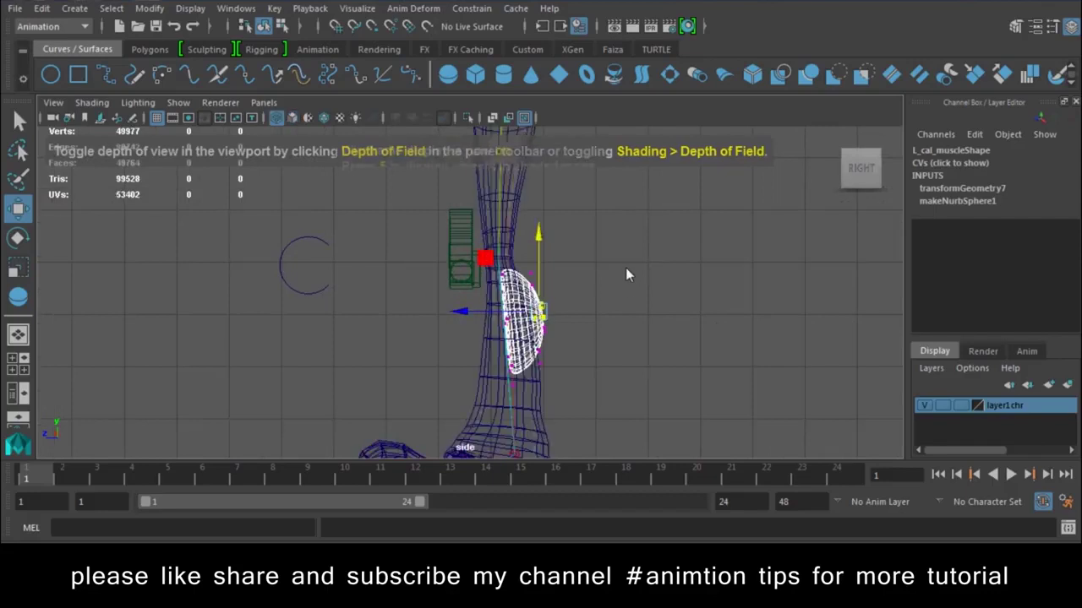
mouse_move(469, 230)
alt+right_down()
mouse_move(554, 332)
mouse_move(612, 259)
alt+right_up()
mouse_move(522, 284)
alt+mouse_down()
mouse_move(537, 328)
mouse_move(514, 319)
alt+mouse_up()
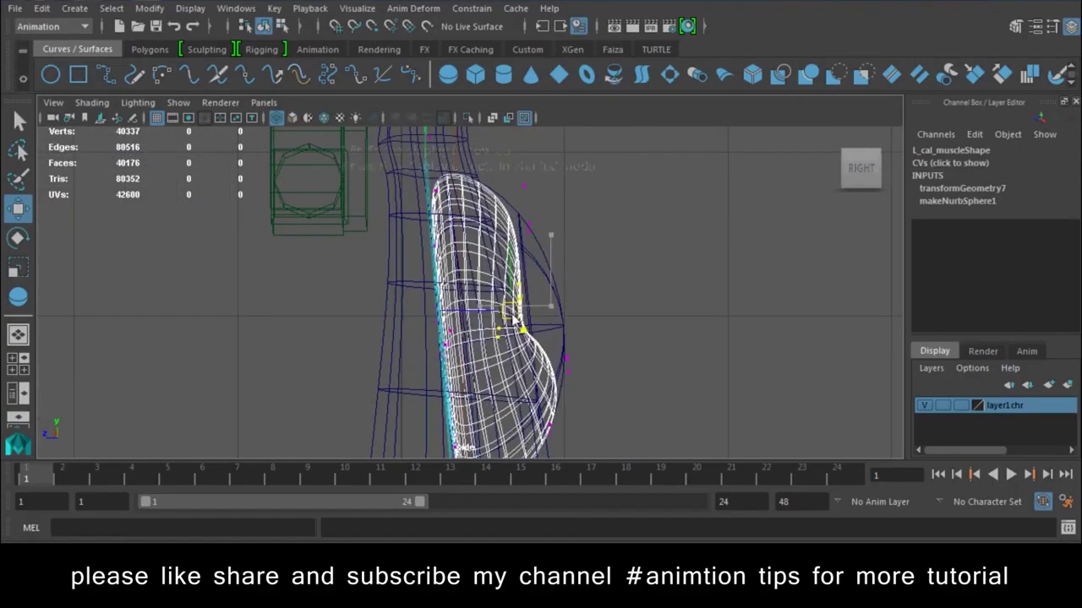
Pull the muscle's control vertices into a slimmer taper along the calf.
drag(566, 193, 492, 218)
alt+drag(573, 370, 553, 304)
click(550, 309)
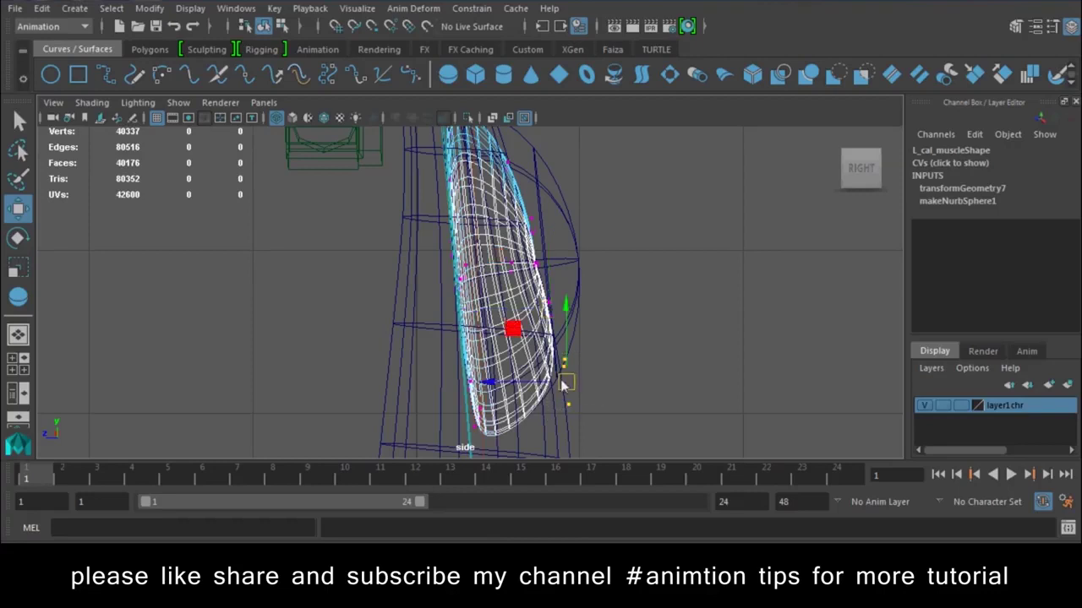
click(555, 384)
drag(618, 331, 651, 287)
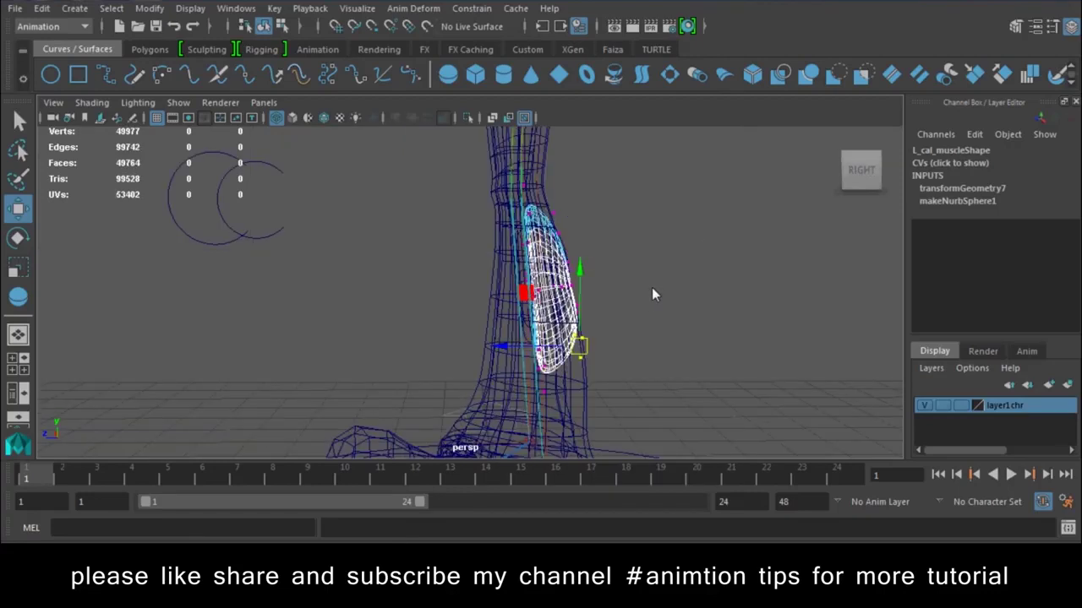
Return to lit shaded display and undo a stray knee pick to restore the muscle's vertex selection.
key(7)
key(5)
key(space)
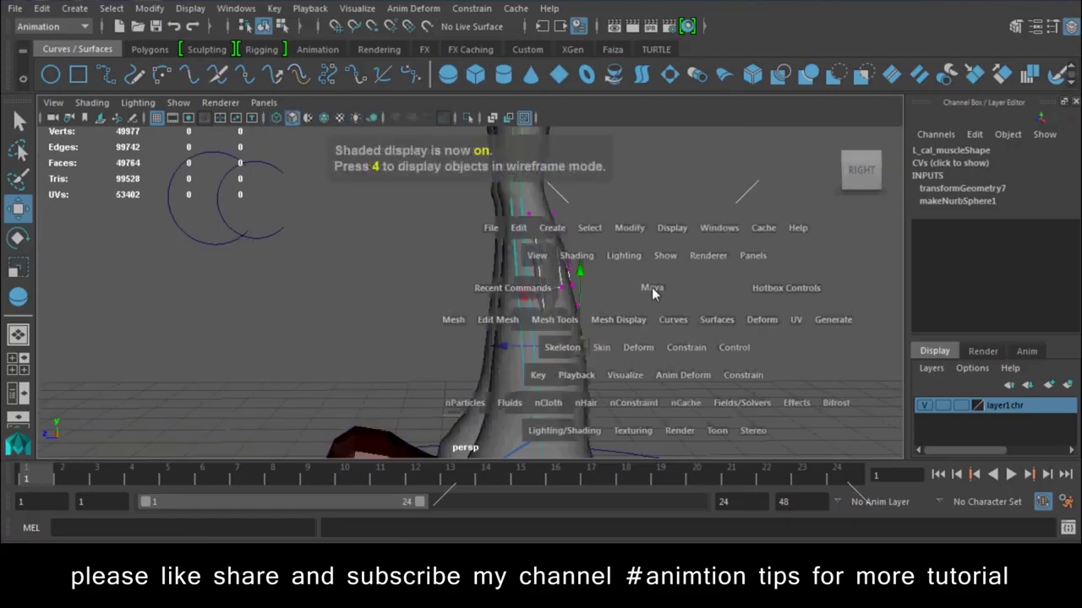
mouse_move(627, 278)
alt+mouse_down()
mouse_move(474, 283)
mouse_move(377, 304)
alt+mouse_up()
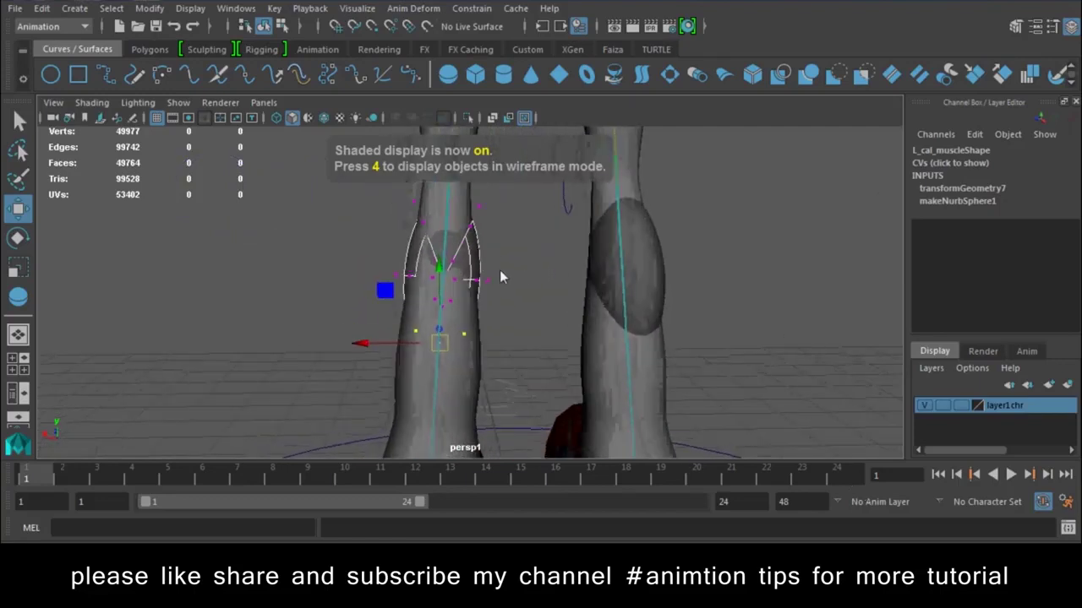
key(Up)
key(ctrl+z)
key(shift+z)
key(ctrl+z)
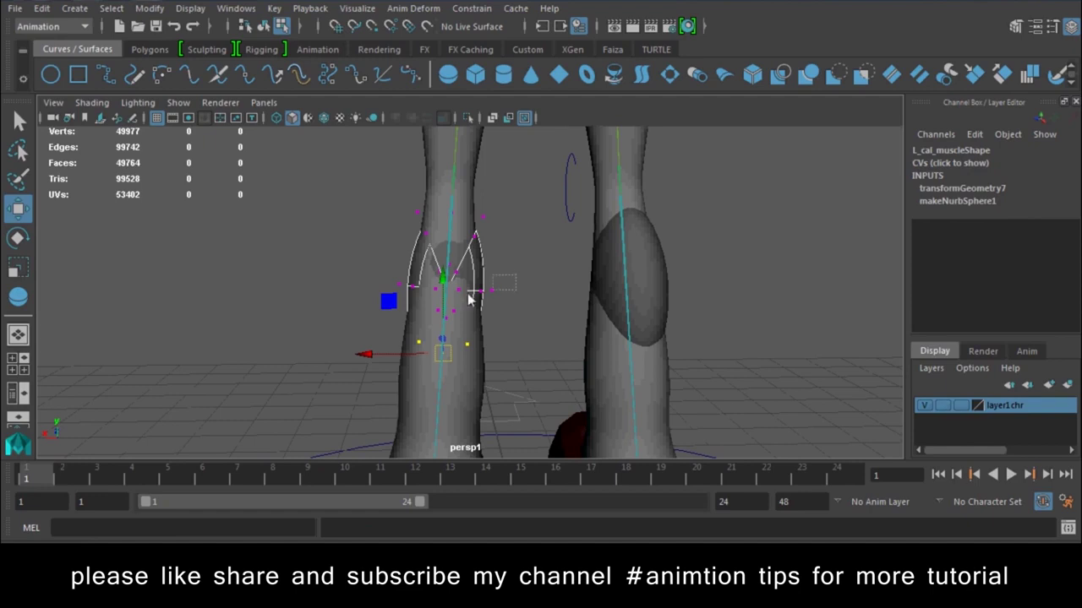
Scale the muscle's control vertices narrower sideways so it fits inside the lower leg.
key(r)
mouse_move(372, 284)
mouse_down()
mouse_move(621, 301)
mouse_move(638, 242)
mouse_up()
key(w)
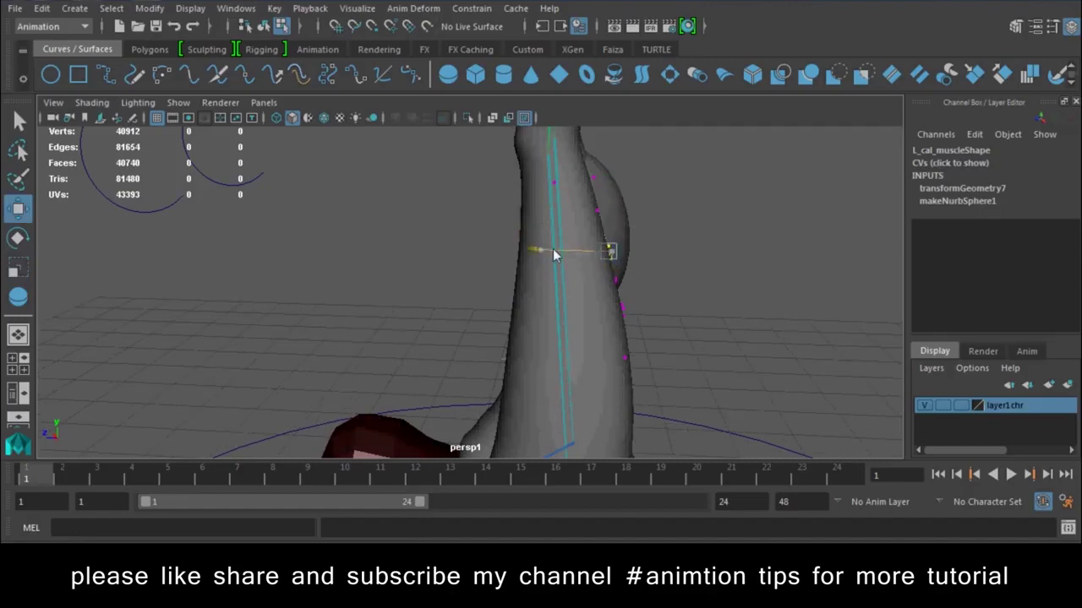
alt+drag(690, 367, 143, 504)
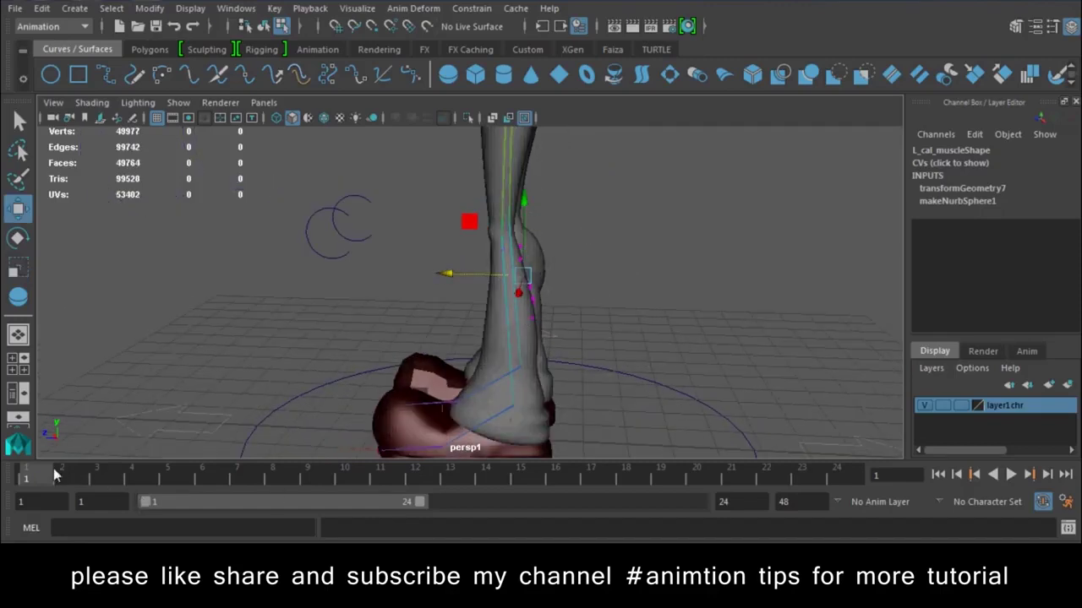
click(674, 342)
Return to Object Mode, show wireframe, and select the leg mesh and L_cal_muscle.
right_drag(530, 161, 591, 119)
mouse_move(617, 407)
alt+mouse_down()
mouse_move(647, 358)
mouse_move(546, 415)
mouse_move(559, 336)
mouse_move(545, 343)
alt+mouse_up()
key(4)
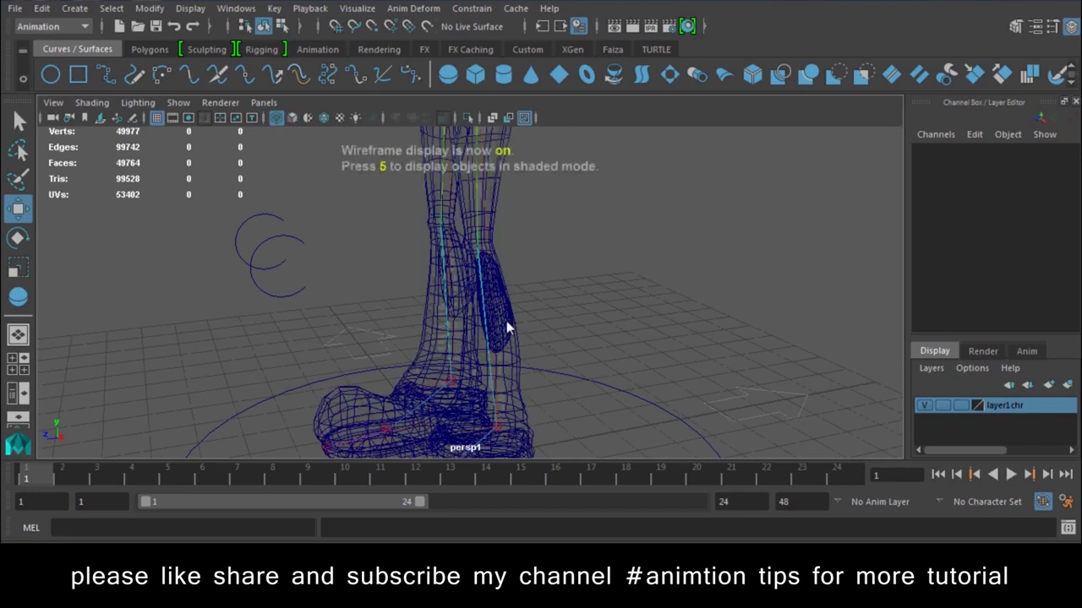
click(506, 326)
click(510, 334)
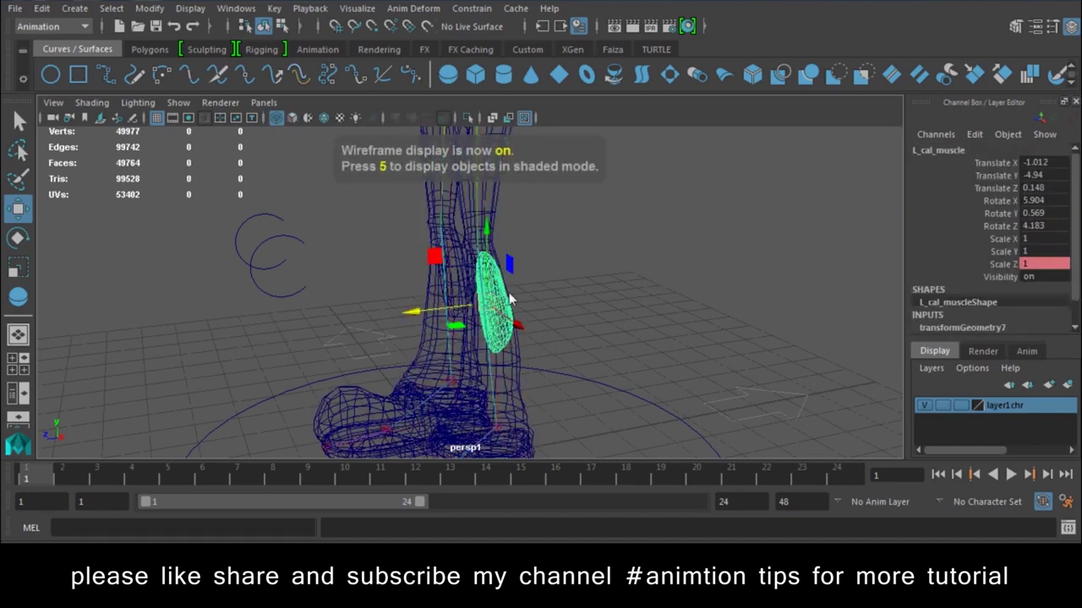
Switch the menu set to Rigging.
shift+click(519, 353)
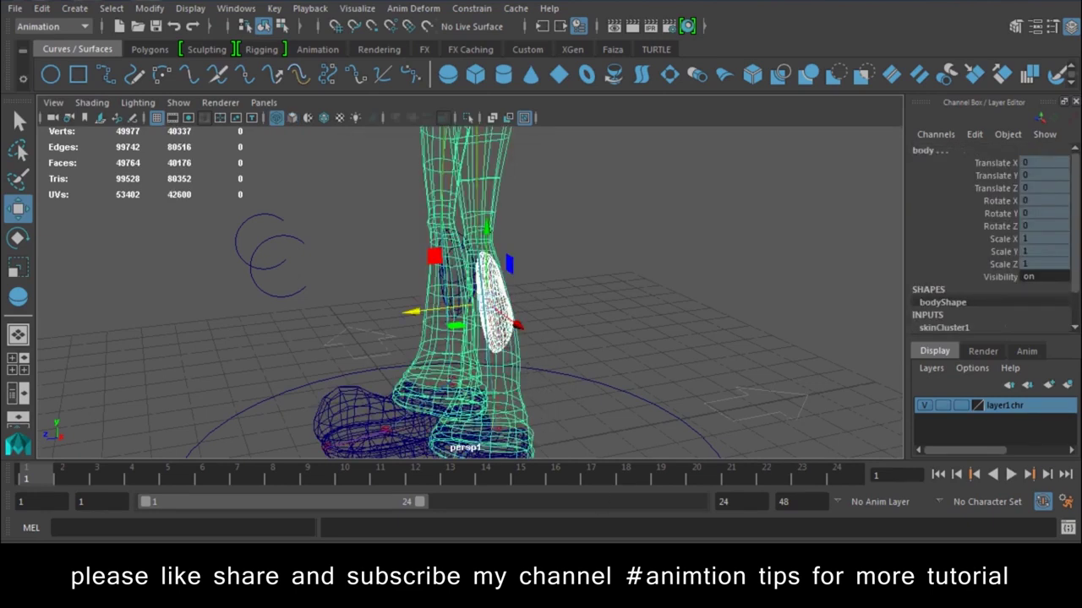
click(233, 9)
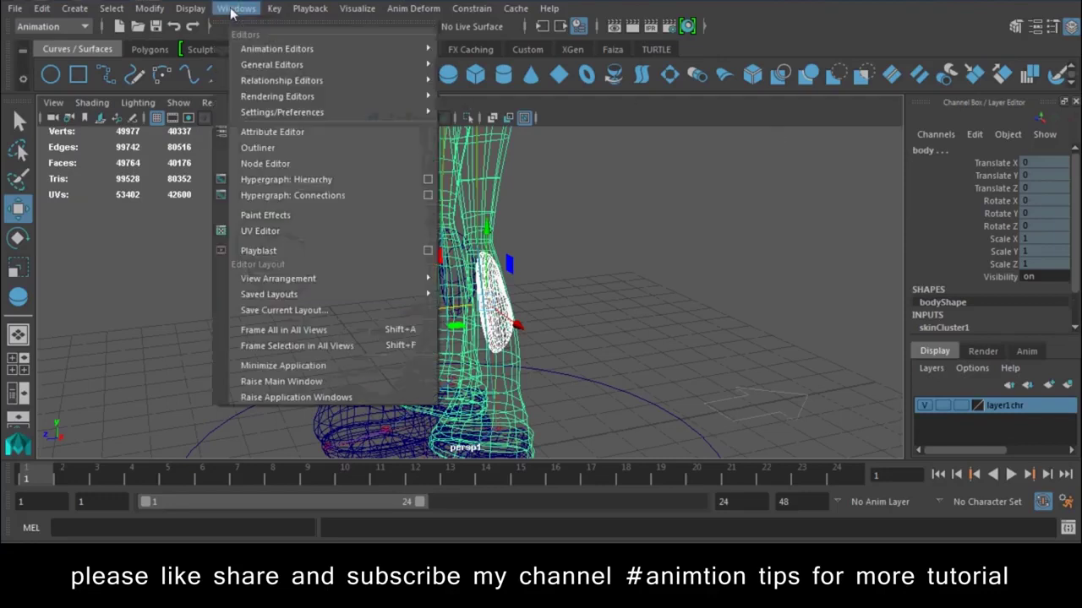
click(50, 26)
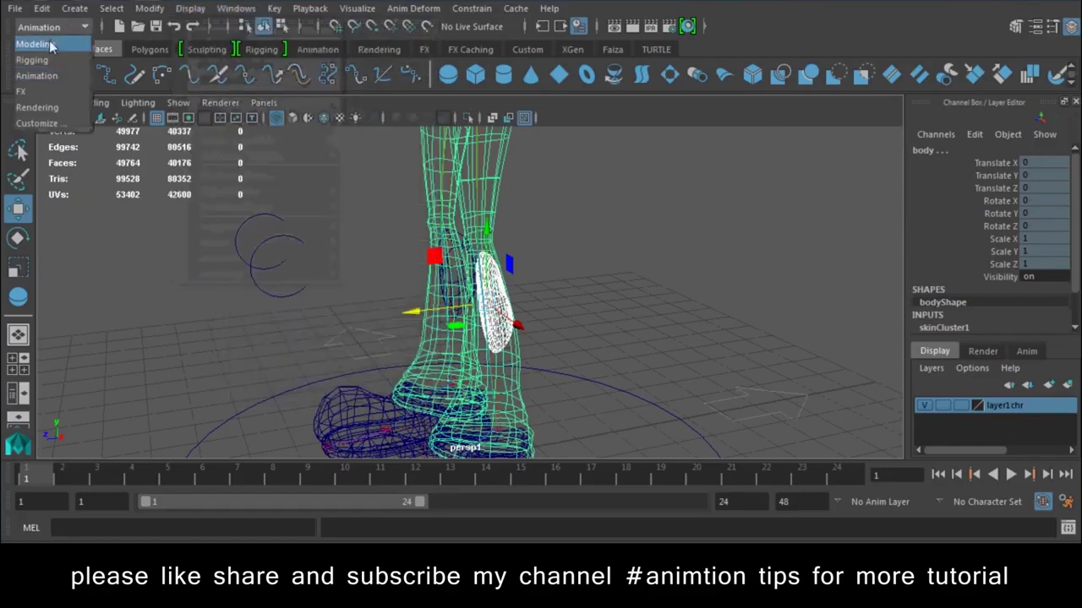
click(47, 40)
Select the body mesh together with L_cal_muscle, viewing the calf from the side.
mouse_move(722, 332)
alt+mouse_down()
mouse_move(651, 331)
mouse_move(772, 292)
mouse_move(712, 339)
mouse_move(577, 328)
alt+mouse_up()
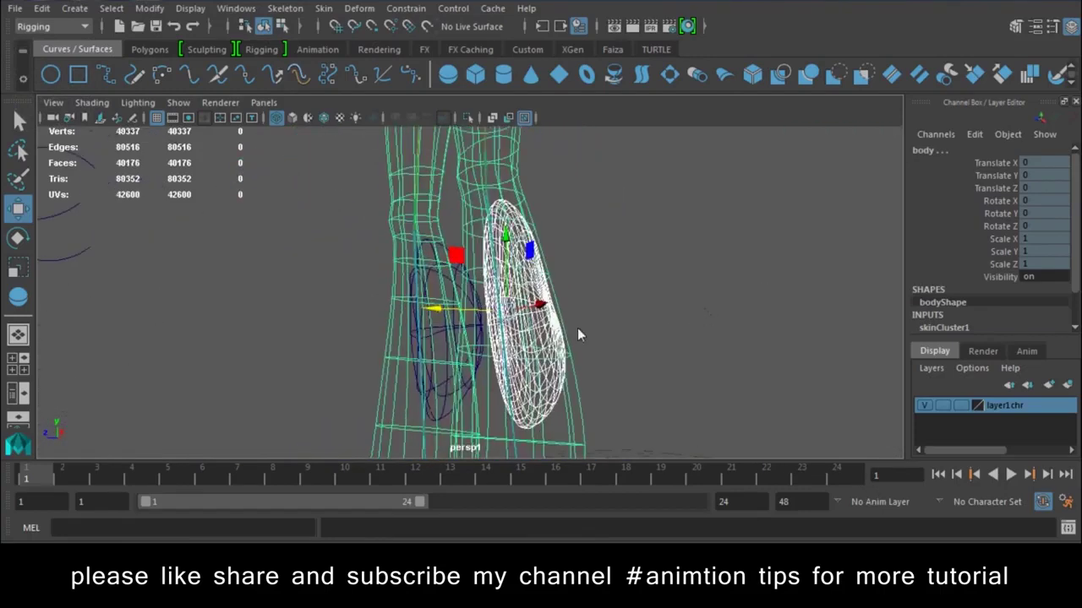
scroll(584, 287, up, 3)
click(584, 287)
click(489, 268)
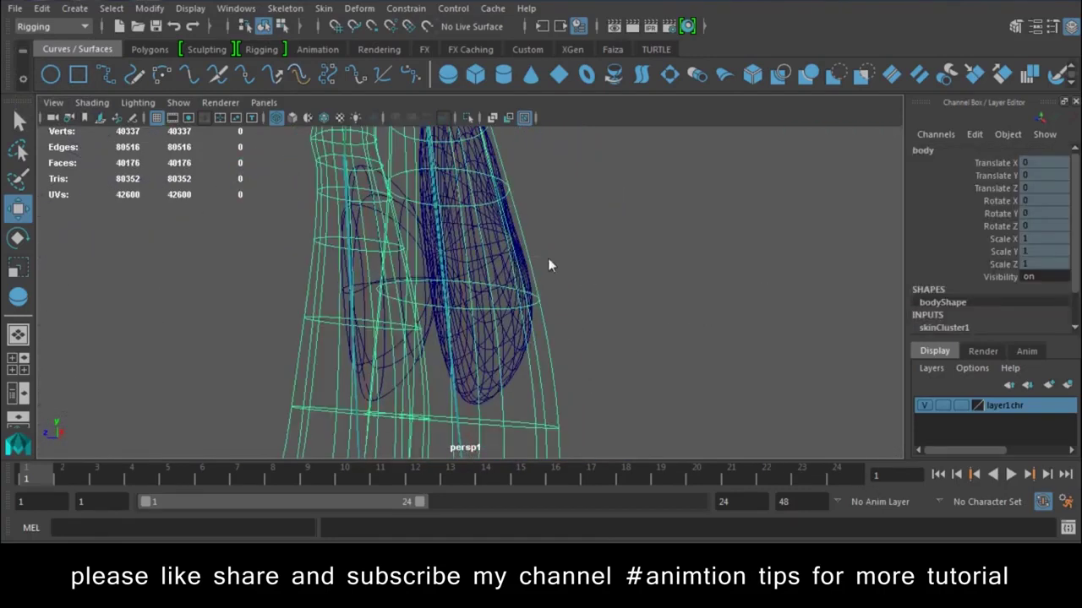
click(528, 326)
click(537, 342)
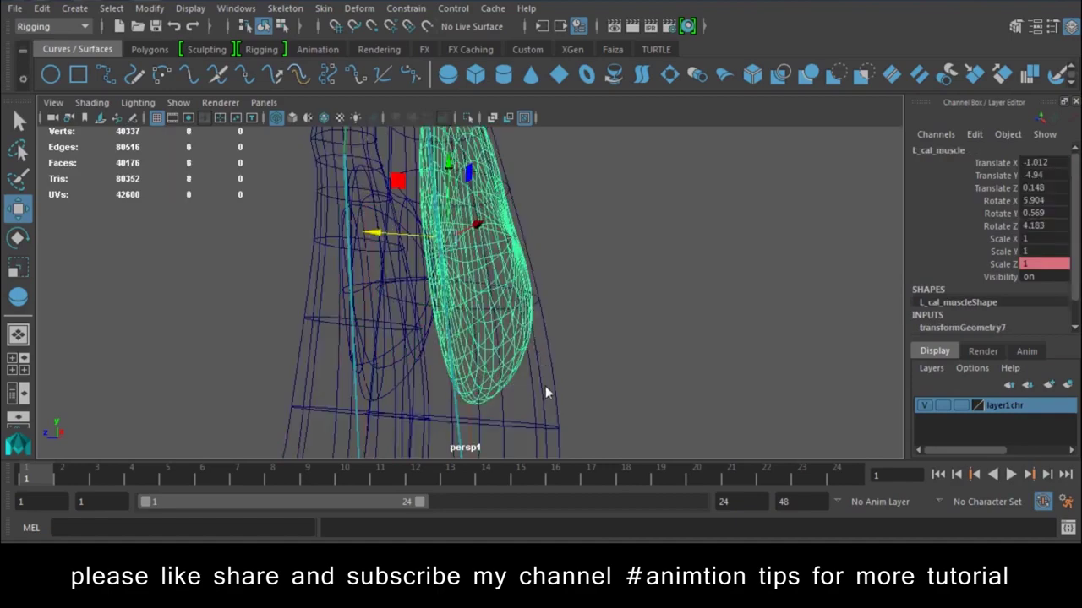
mouse_move(693, 436)
alt+mouse_down()
mouse_move(421, 317)
mouse_move(498, 312)
mouse_move(474, 355)
mouse_move(523, 389)
mouse_move(305, 192)
mouse_move(380, 211)
alt+mouse_up()
scroll(380, 211, down, 3)
scroll(423, 144, up, 3)
alt+drag(423, 143, 232, 229)
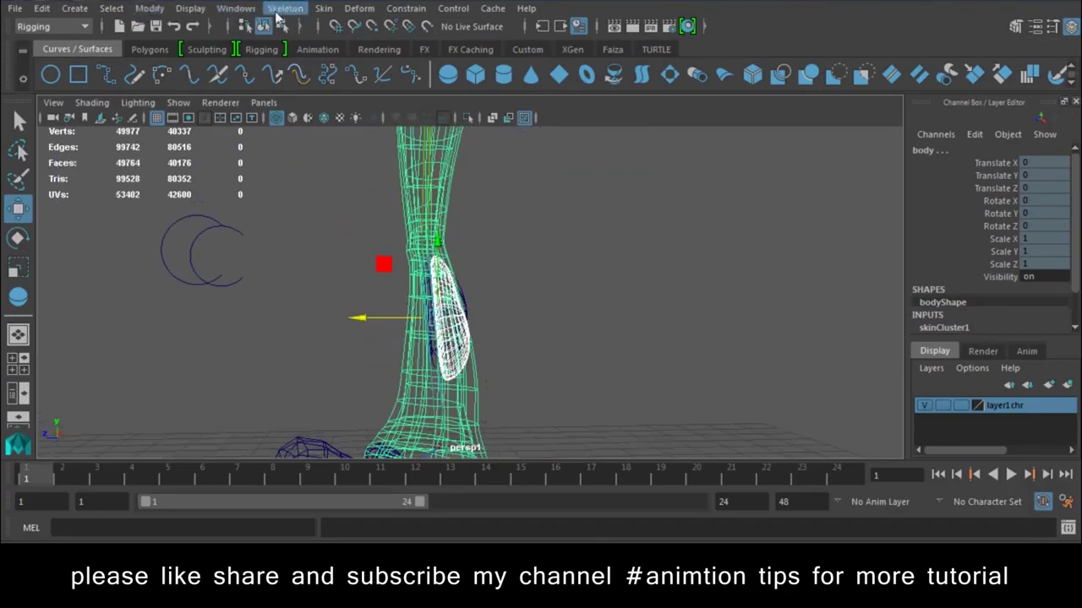
Add L_cal_muscle as an influence of the body's skinCluster1 and switch to textured shading.
click(323, 8)
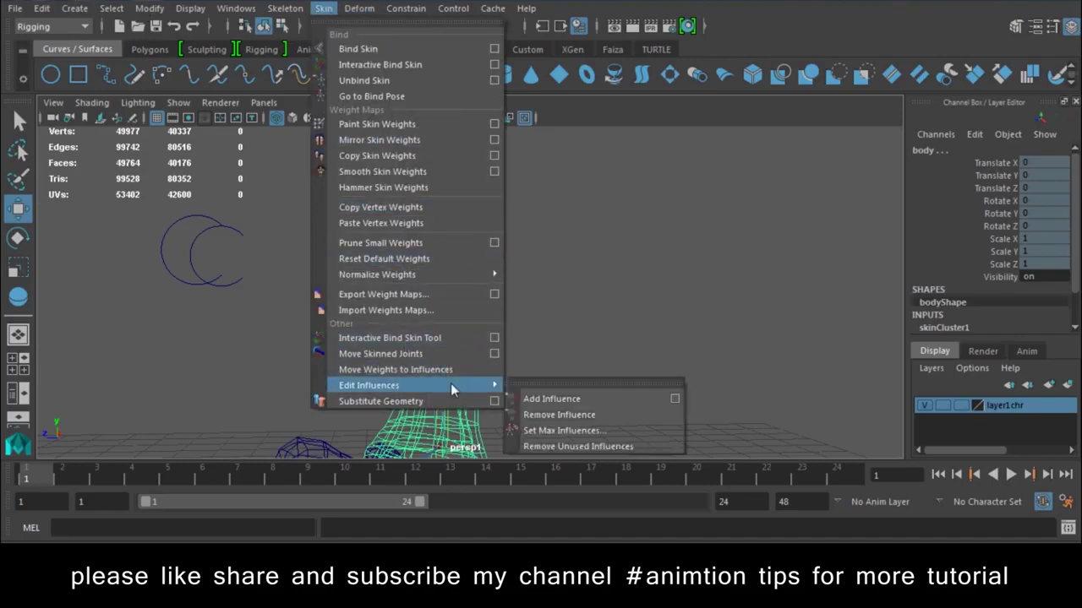
click(605, 399)
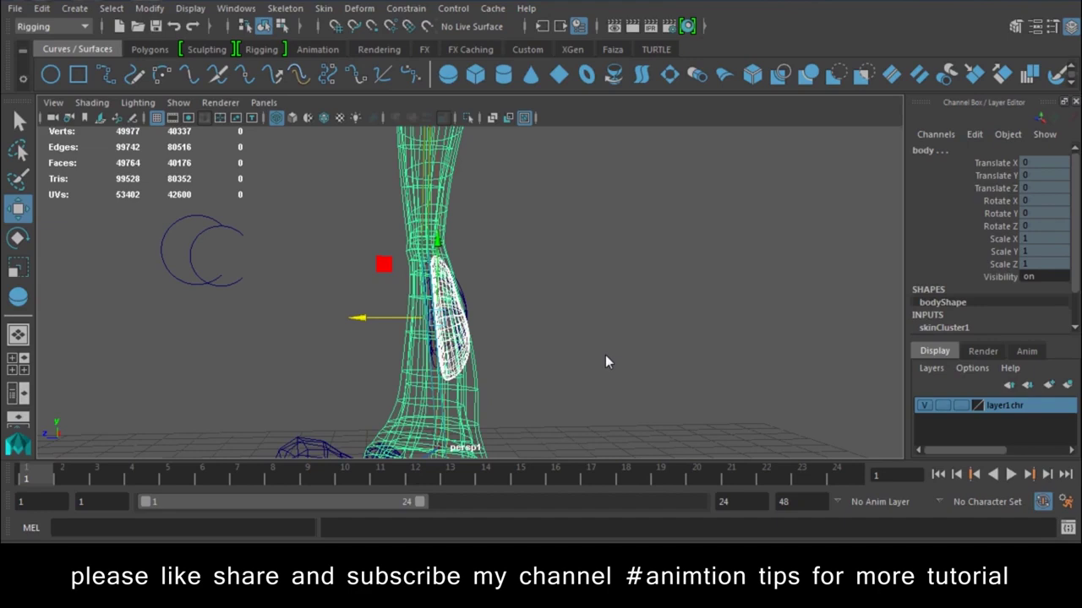
scroll(551, 310, down, 3)
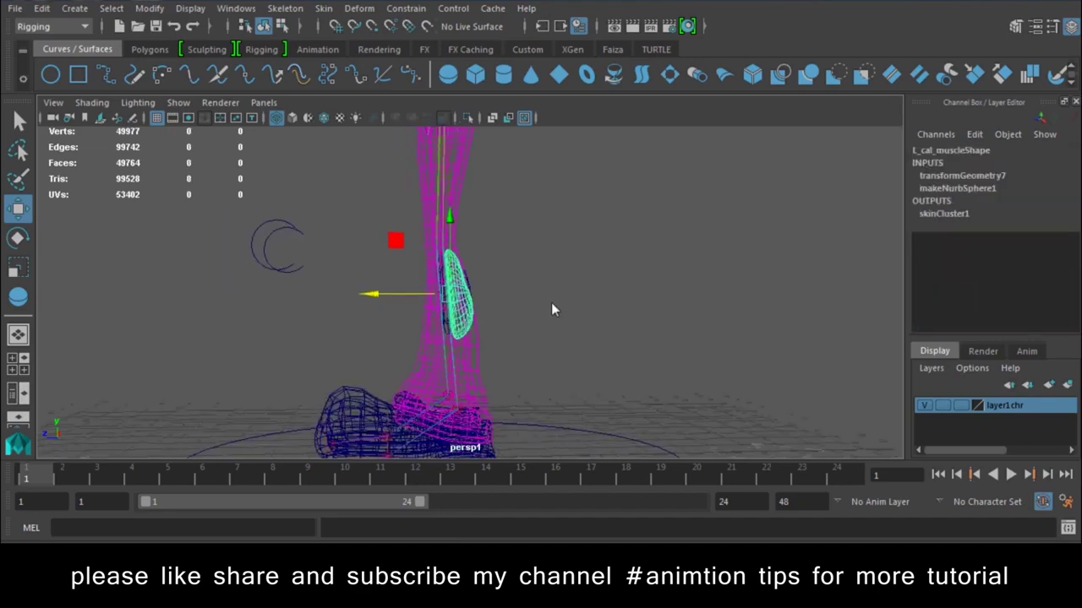
key(6)
mouse_move(551, 356)
alt+mouse_down()
mouse_move(427, 338)
mouse_move(491, 412)
alt+mouse_up()
Key L_foot_ctrl, then raise the foot at frame 10 so the leg bends.
click(475, 427)
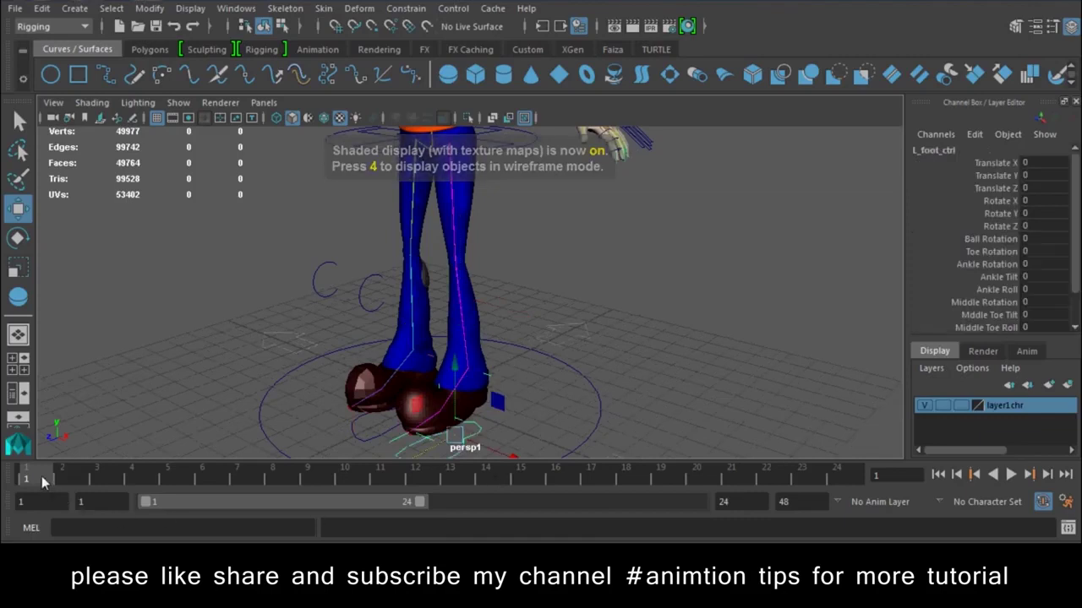
key(shift+w)
key(alt+v)
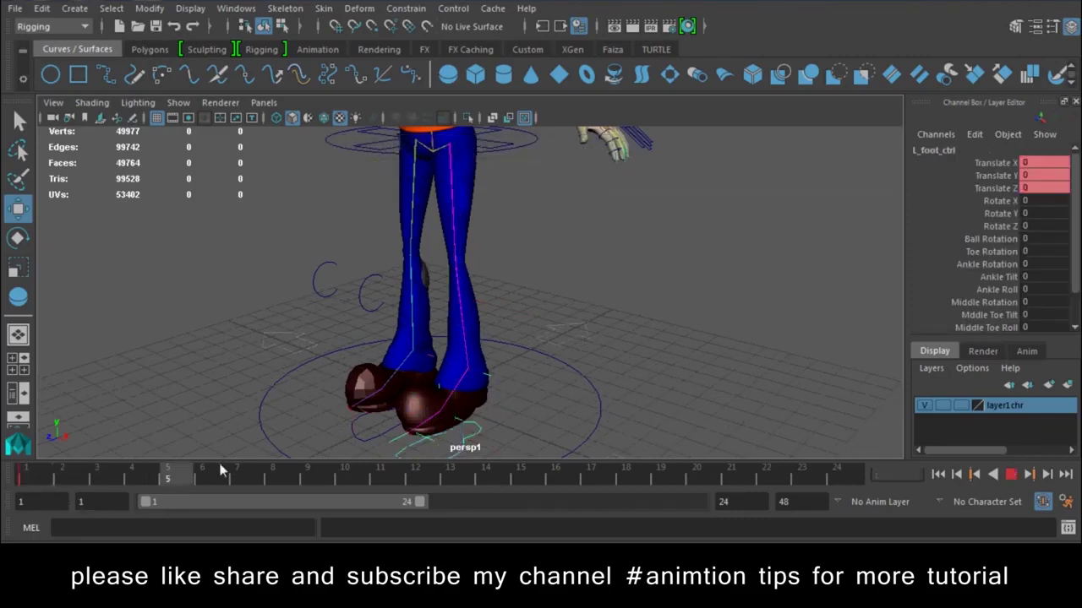
mouse_move(465, 365)
mouse_down()
mouse_move(492, 221)
mouse_move(493, 274)
mouse_up()
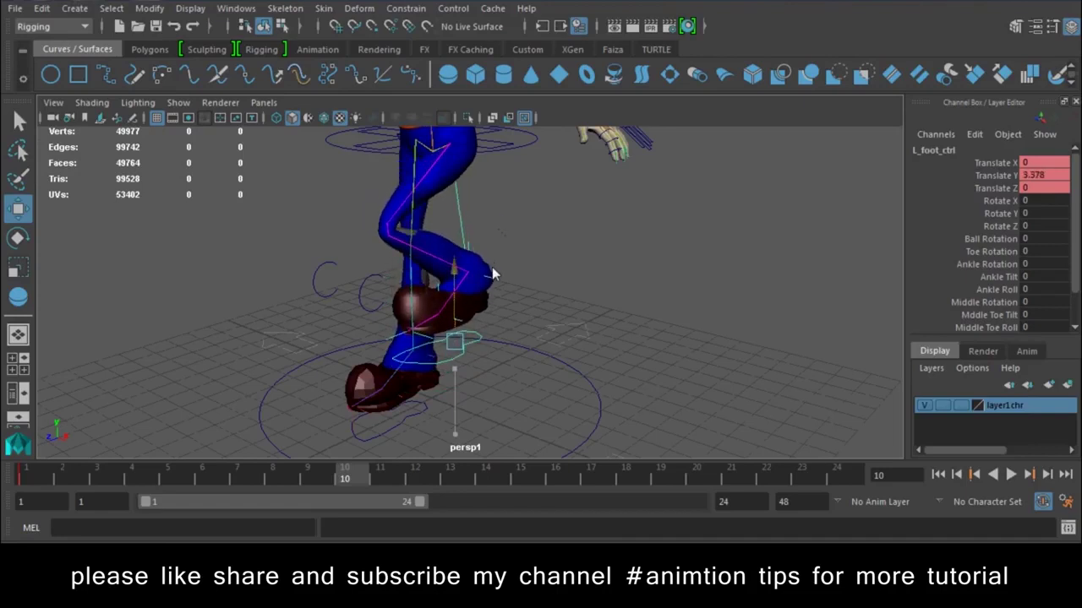
Select the body mesh and open the Paint Skin Weights Tool on it.
click(593, 270)
alt+right_drag(592, 271, 628, 483)
alt+right_drag(580, 379, 594, 459)
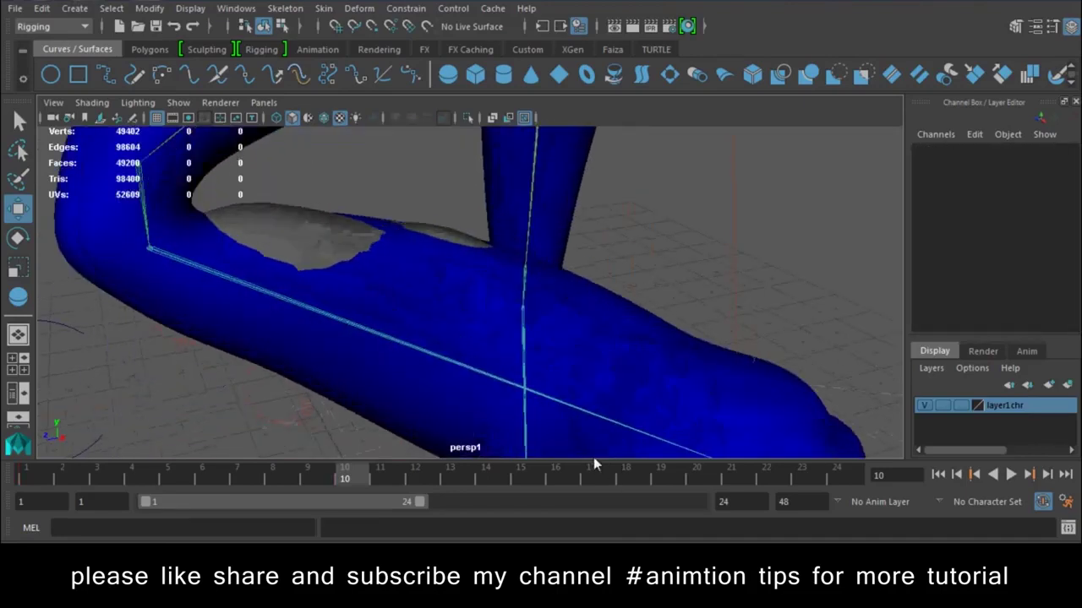
alt+drag(594, 459, 376, 249)
click(376, 250)
mouse_move(441, 198)
alt+mouse_down()
mouse_move(363, 169)
mouse_move(398, 273)
alt+mouse_up()
right_drag(406, 119, 304, 92)
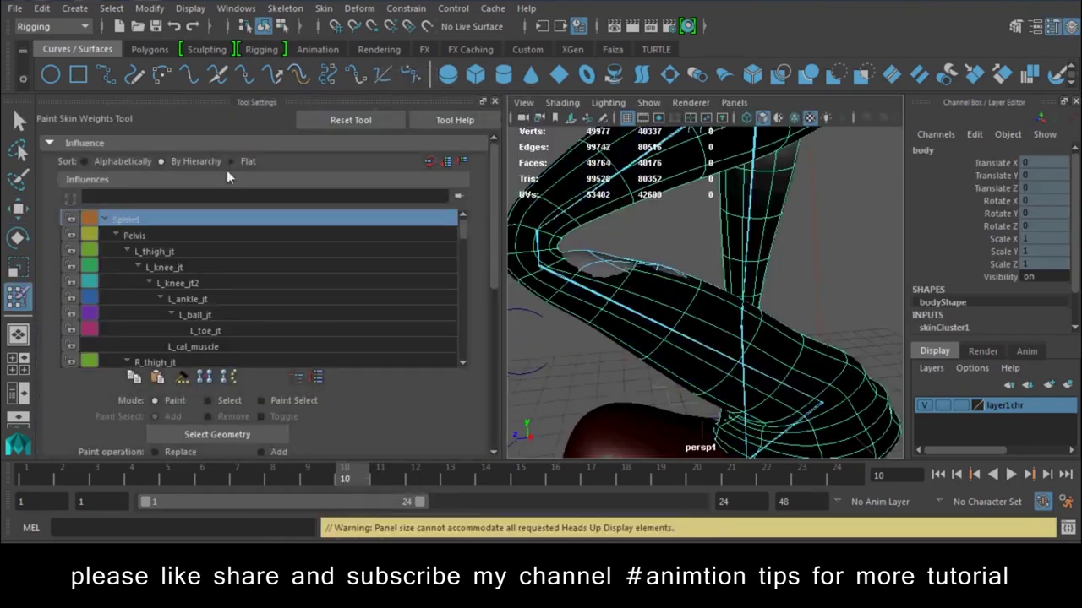
Choose L_cal_muscle as the paint influence with the Add operation and value 1.0000.
mouse_move(462, 226)
mouse_down()
mouse_move(463, 260)
mouse_move(456, 231)
mouse_up()
click(196, 346)
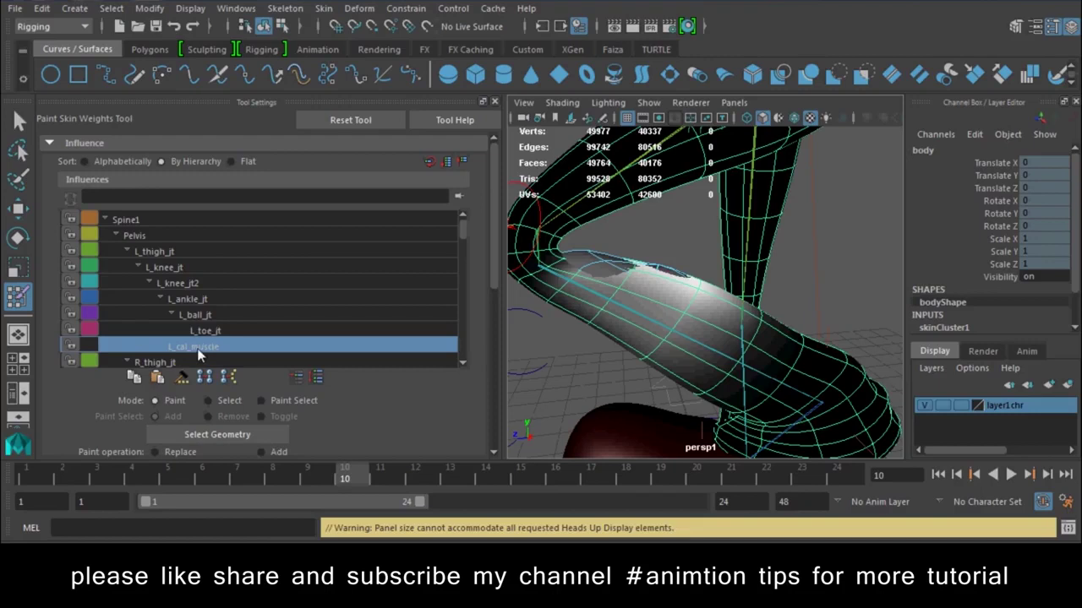
drag(494, 224, 492, 294)
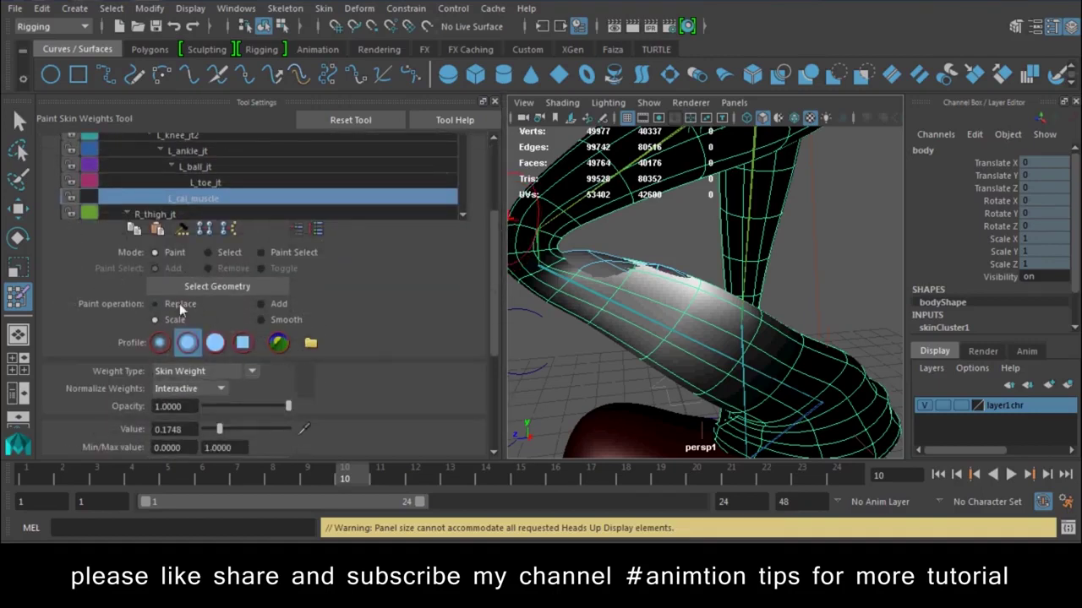
click(279, 303)
drag(220, 429, 292, 429)
scroll(634, 312, up, 3)
scroll(652, 367, up, 2)
scroll(615, 309, up, 2)
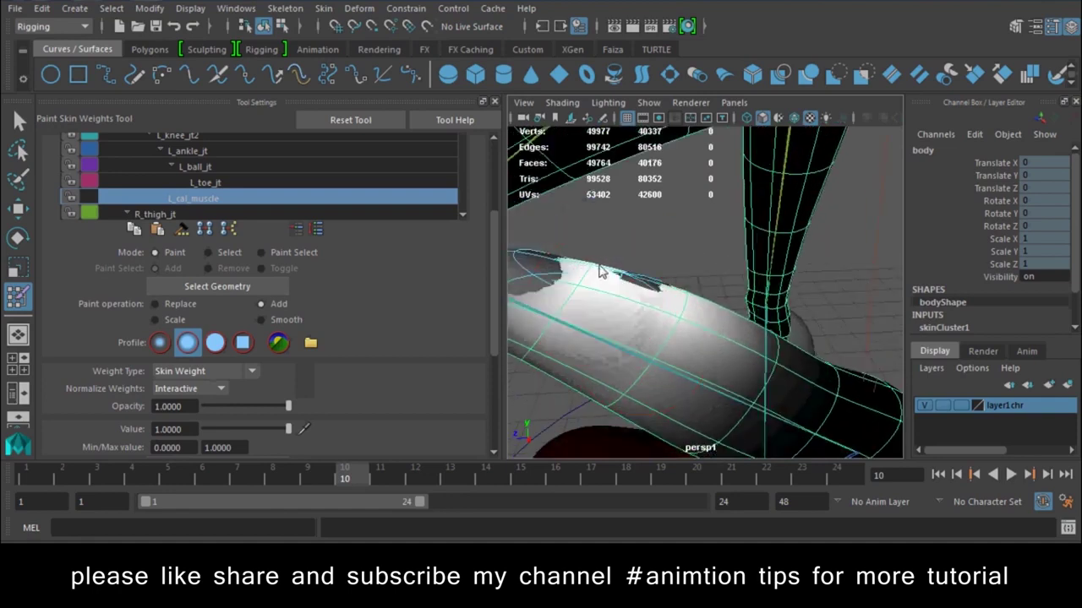
Lower the paint value to 0.0000 and flood the mesh, zeroing all L_cal_muscle weights.
alt+drag(625, 304, 599, 311)
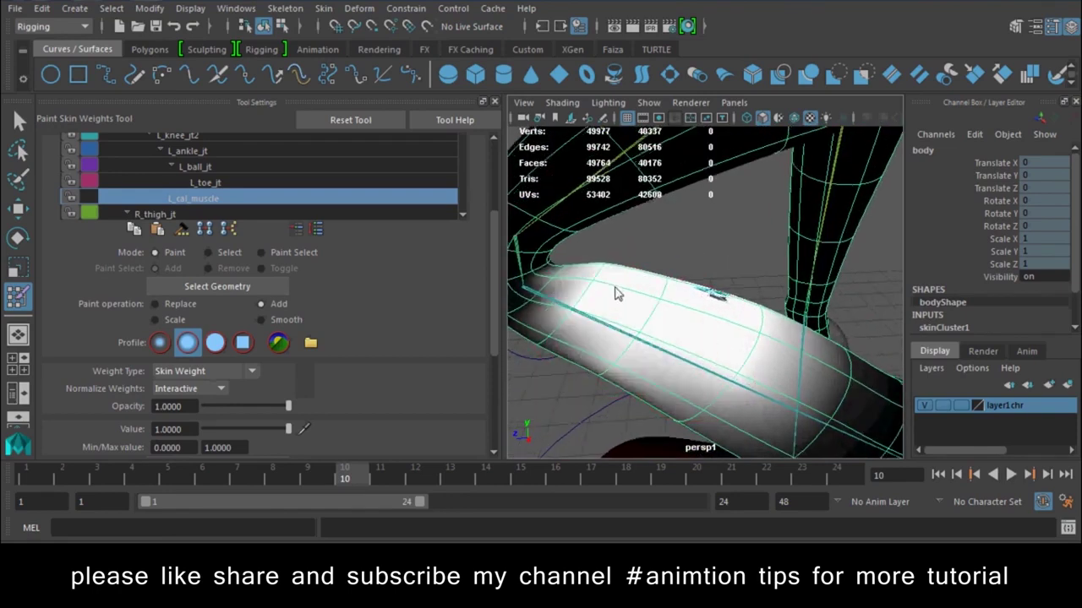
mouse_move(720, 340)
alt+mouse_down()
mouse_move(701, 307)
mouse_move(555, 313)
mouse_move(628, 314)
mouse_move(687, 265)
mouse_move(659, 288)
alt+mouse_up()
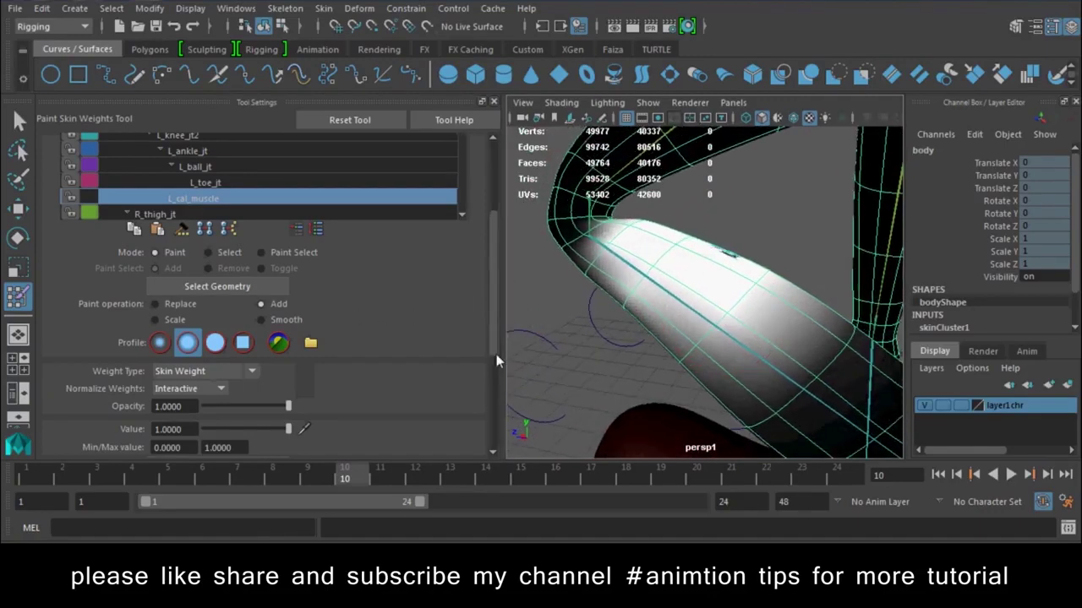
scroll(494, 334, down, 1)
scroll(494, 334, down, 4)
drag(247, 232, 152, 240)
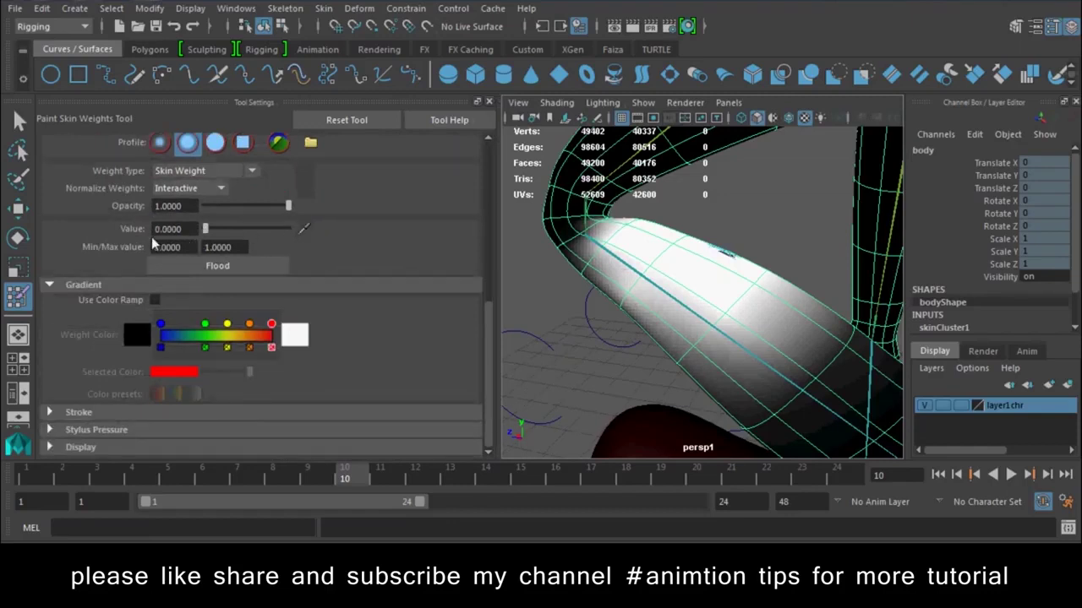
scroll(387, 313, up, 2)
scroll(387, 313, up, 2)
scroll(387, 314, down, 2)
click(224, 363)
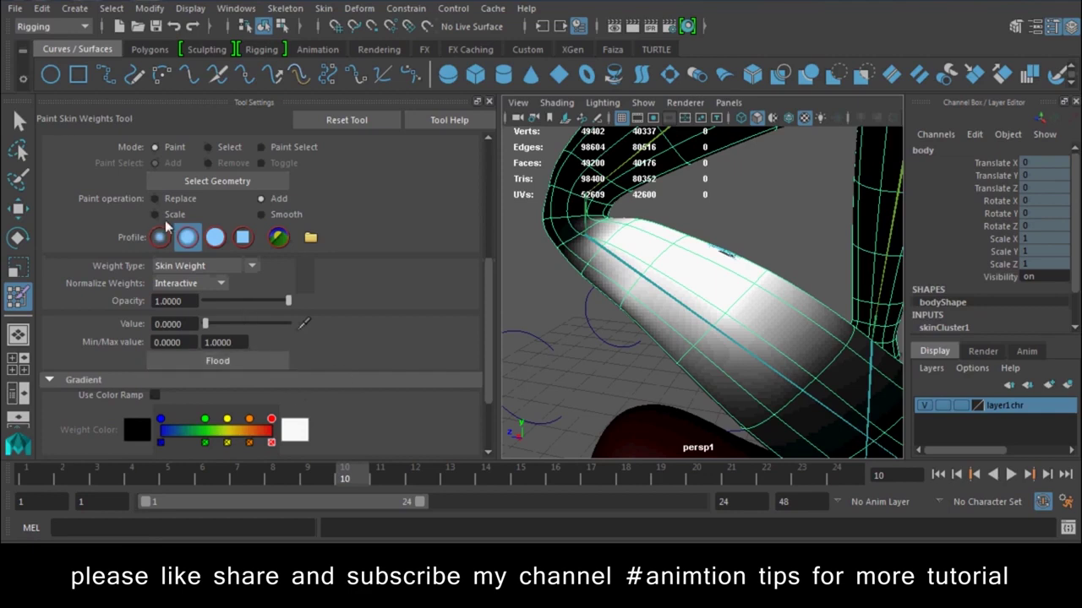
click(217, 361)
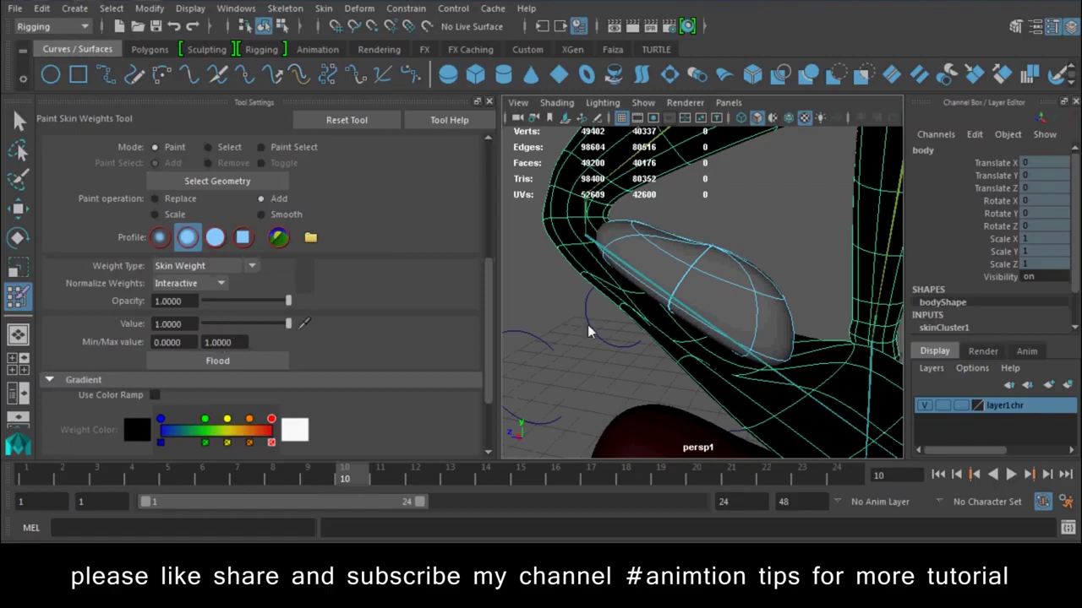
Paint full L_cal_muscle weight across the bent calf, then smooth the painted borders.
key(alt+v)
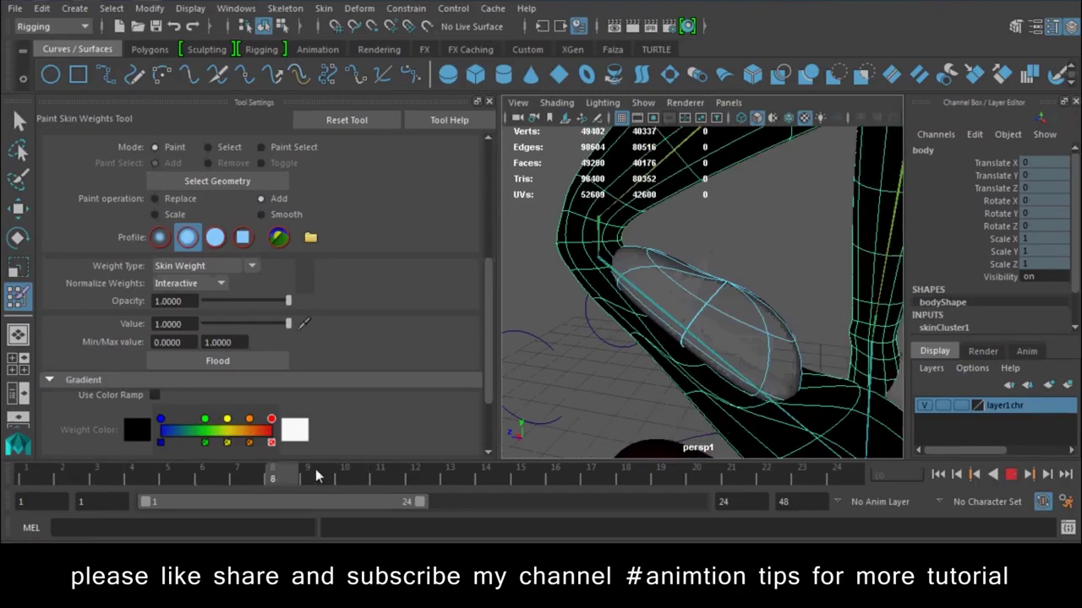
drag(723, 283, 694, 313)
mouse_move(758, 332)
mouse_down()
mouse_move(698, 265)
mouse_move(622, 254)
mouse_up()
mouse_move(731, 345)
alt+mouse_down()
mouse_move(647, 284)
mouse_move(603, 289)
mouse_move(740, 247)
mouse_move(731, 236)
alt+mouse_up()
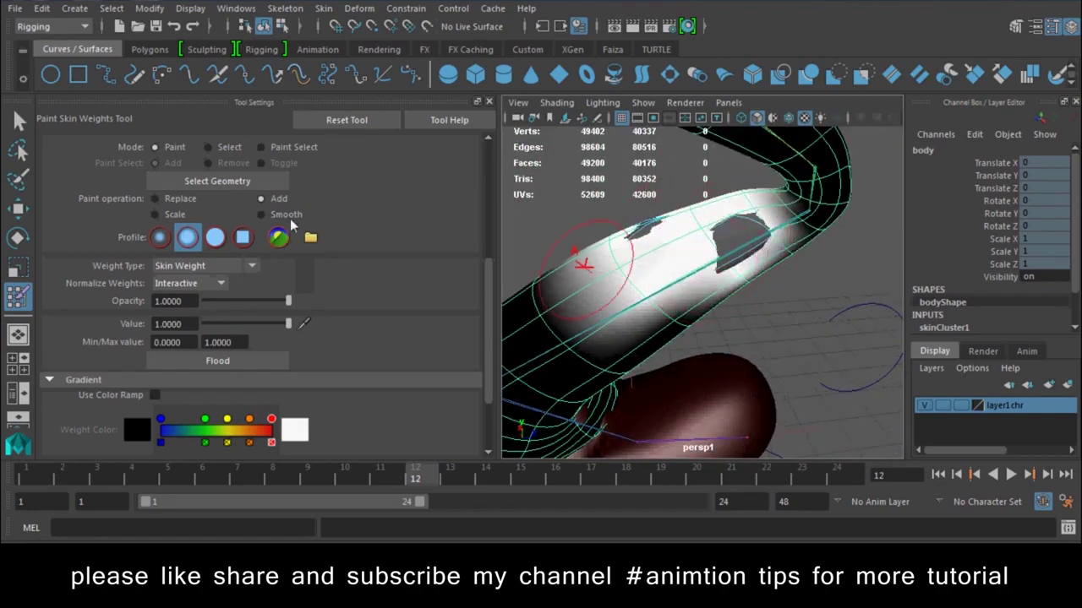
click(264, 216)
mouse_move(569, 310)
mouse_down()
mouse_move(628, 358)
mouse_move(760, 198)
mouse_move(877, 285)
mouse_move(646, 270)
mouse_up()
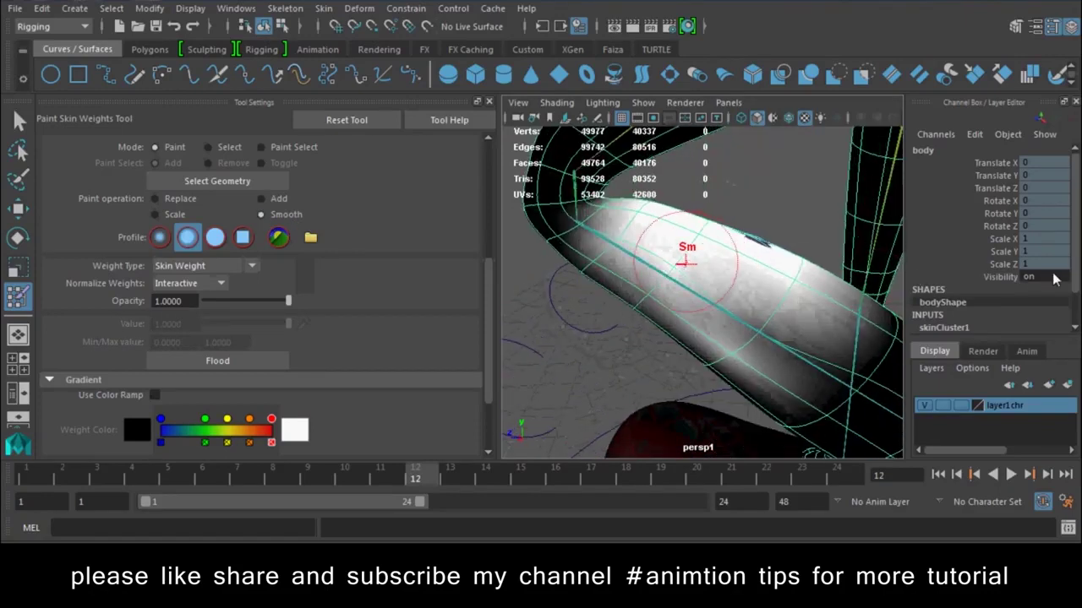
Exit painting with the Move tool, close Tool Settings and play the foot raise, stopping at frame 9.
key(w)
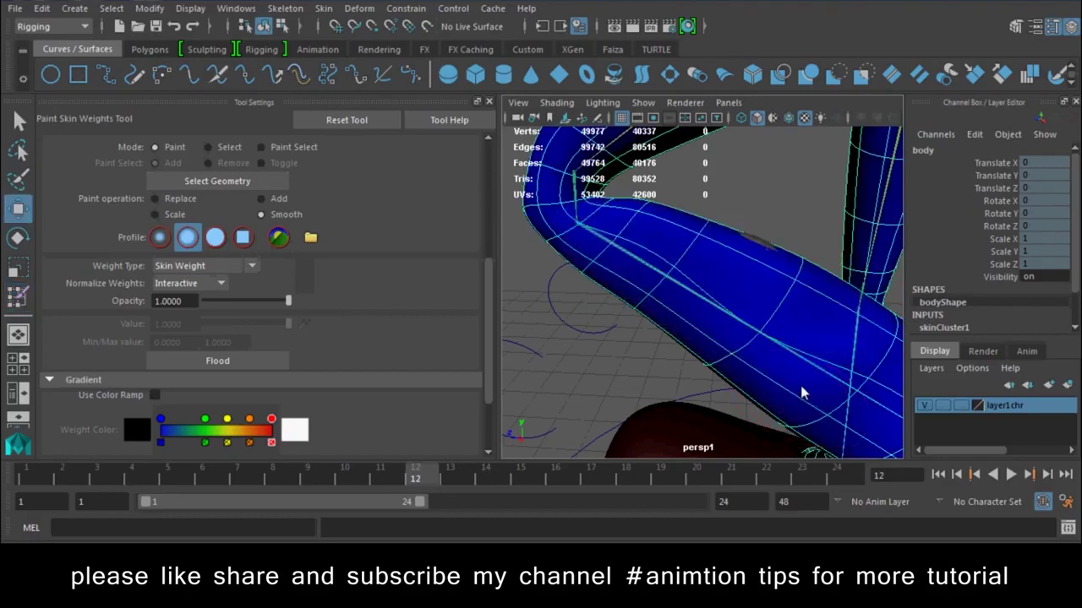
scroll(844, 334, down, 3)
alt+drag(845, 334, 745, 327)
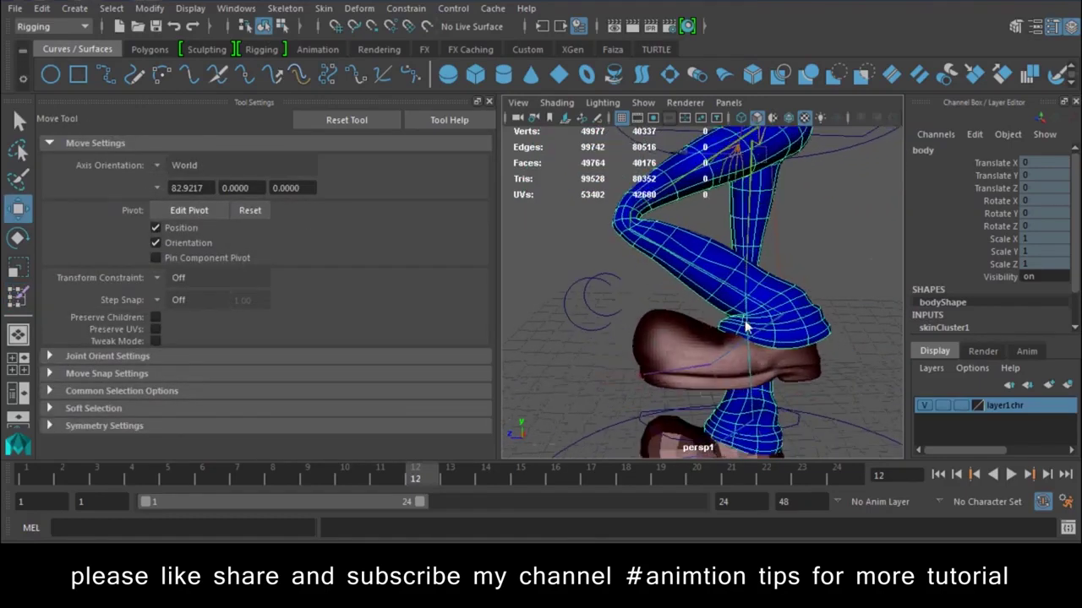
click(815, 255)
key(alt+v)
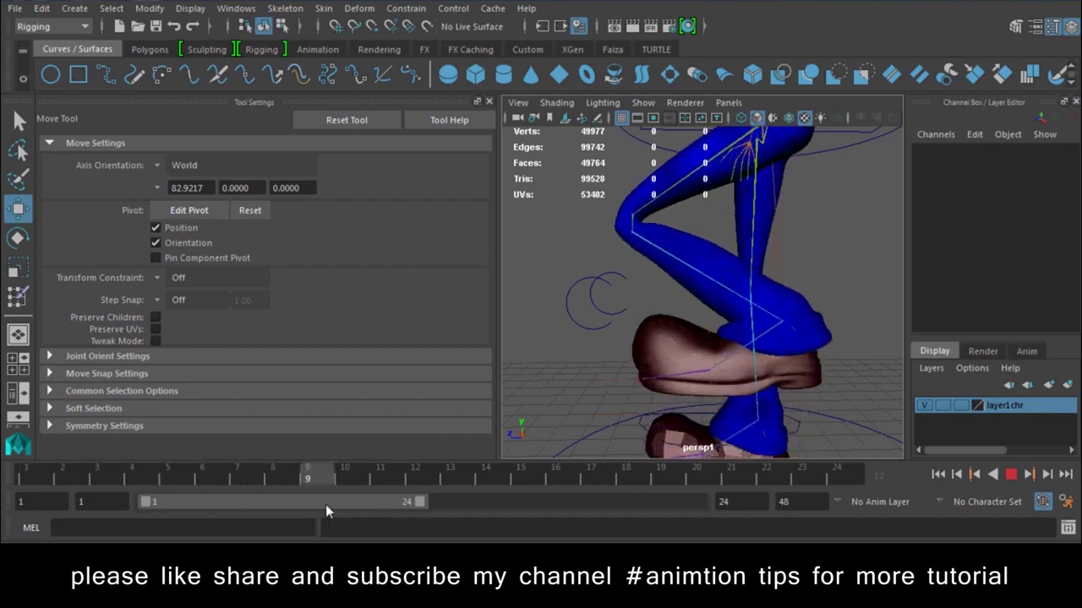
click(488, 102)
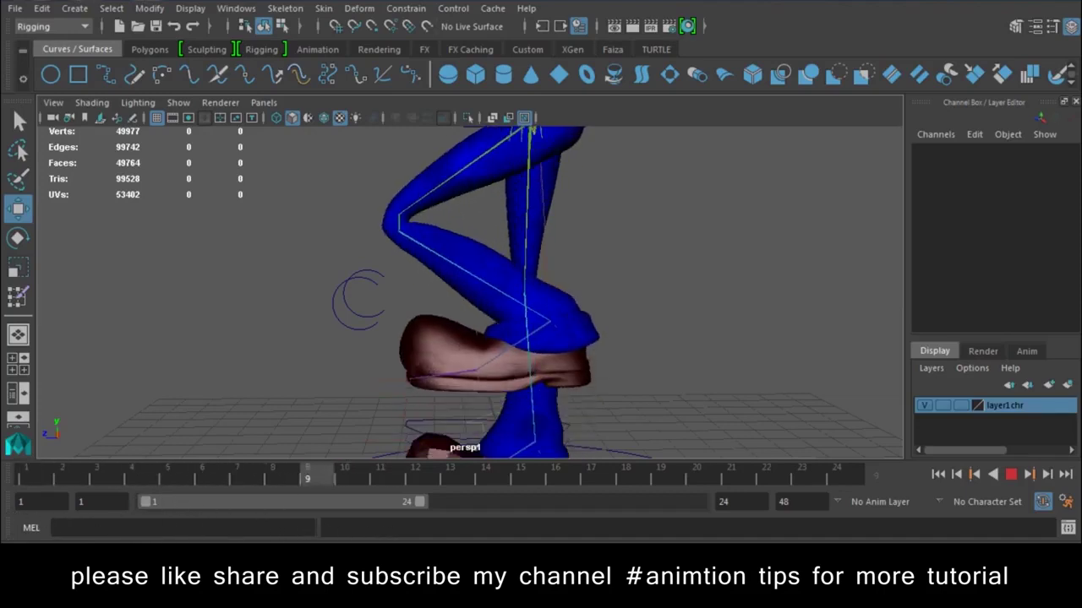
key(Escape)
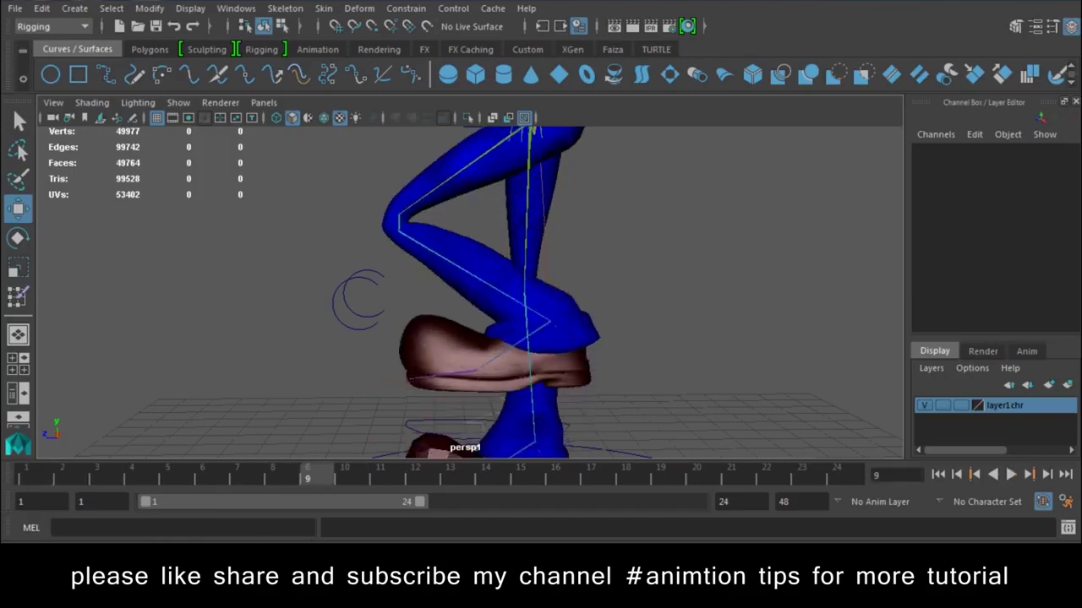